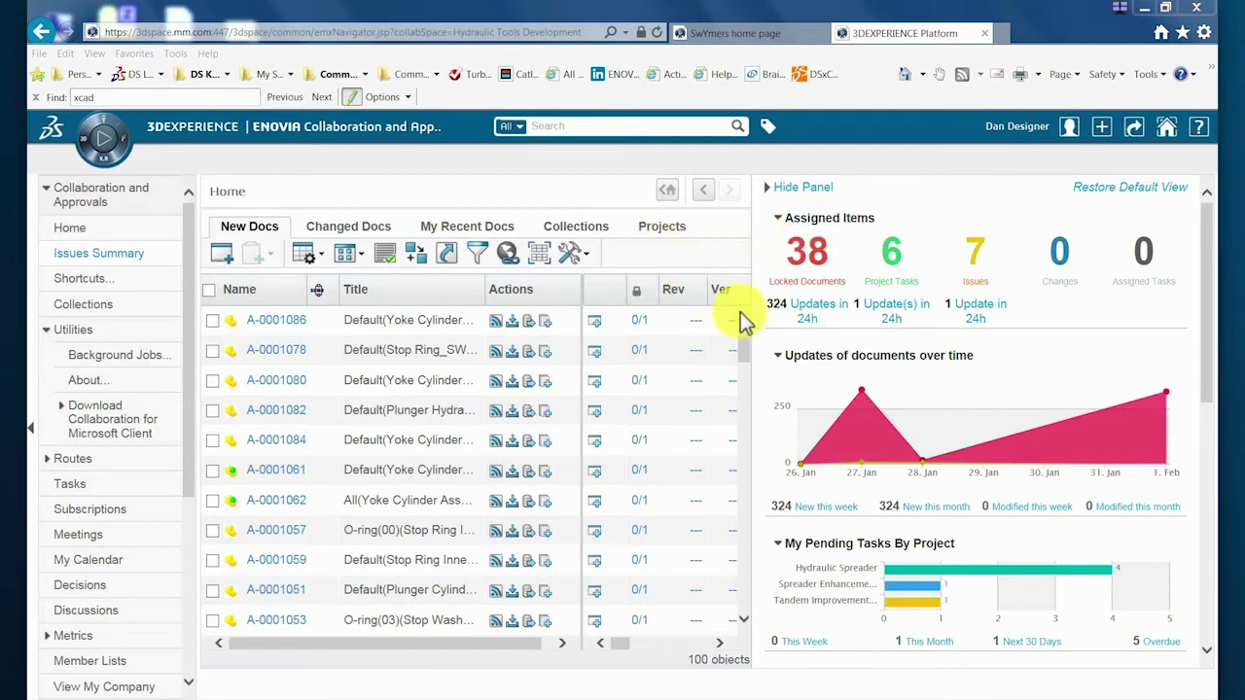
Step: Review the dashboard charts and list the pending tasks of the Spreader Enhancement project
mouse_move(887, 400)
mouse_move(1158, 404)
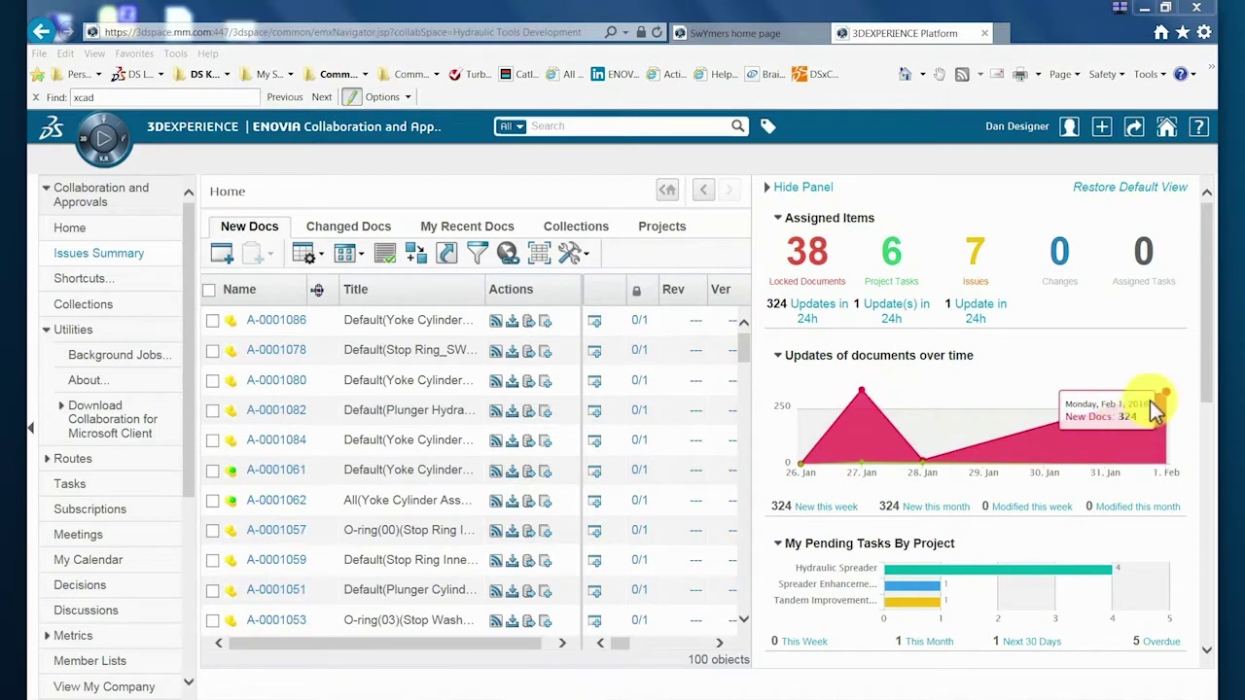
drag(1203, 296, 1209, 404)
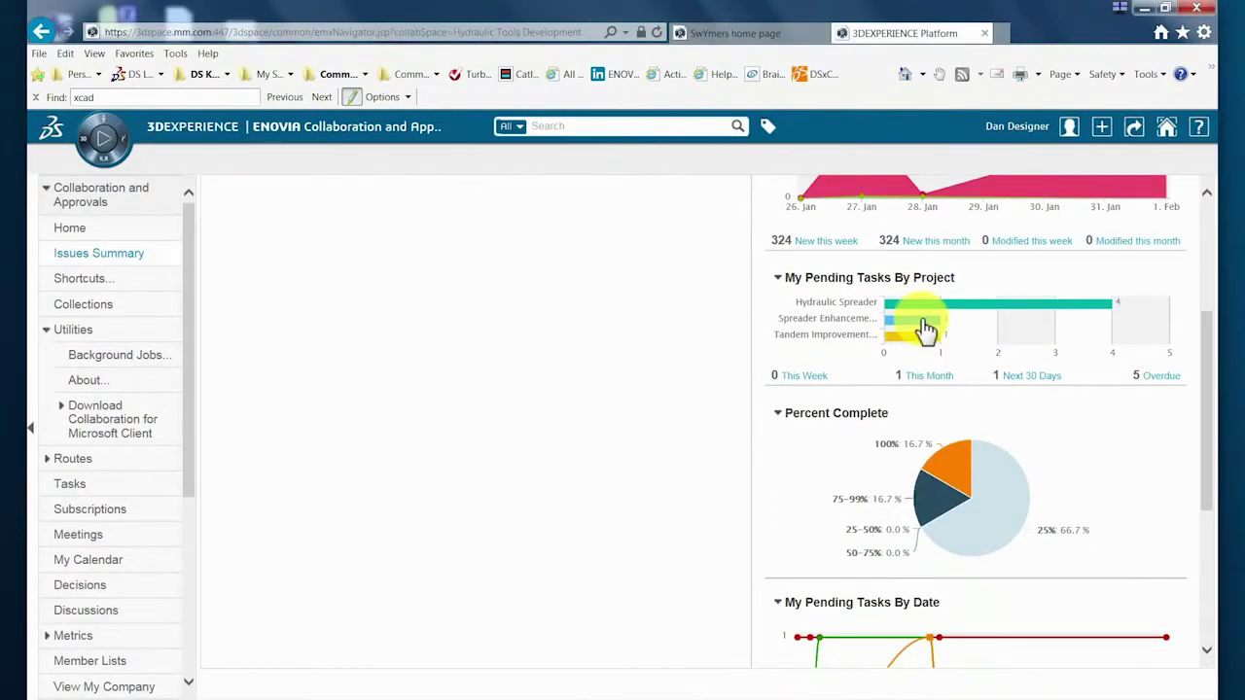
click(924, 327)
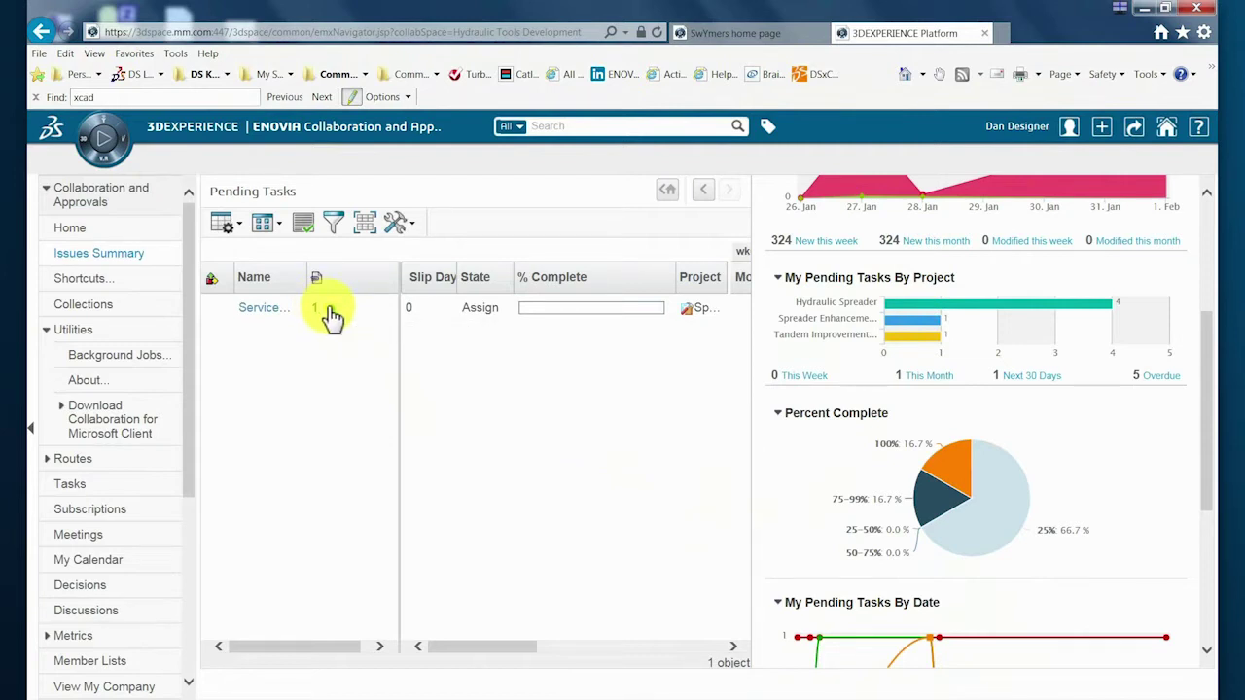
Step: Request the pending task's attached assembly file, cancel its download and return to the Home dashboard
click(329, 310)
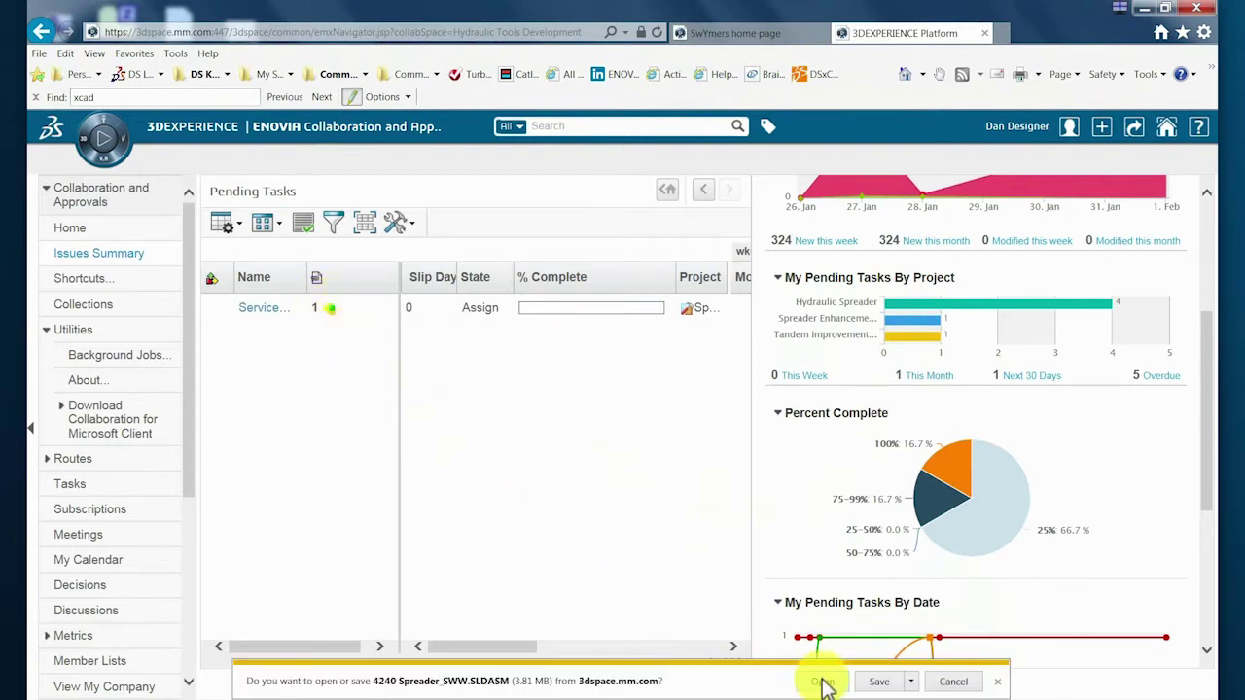
click(949, 681)
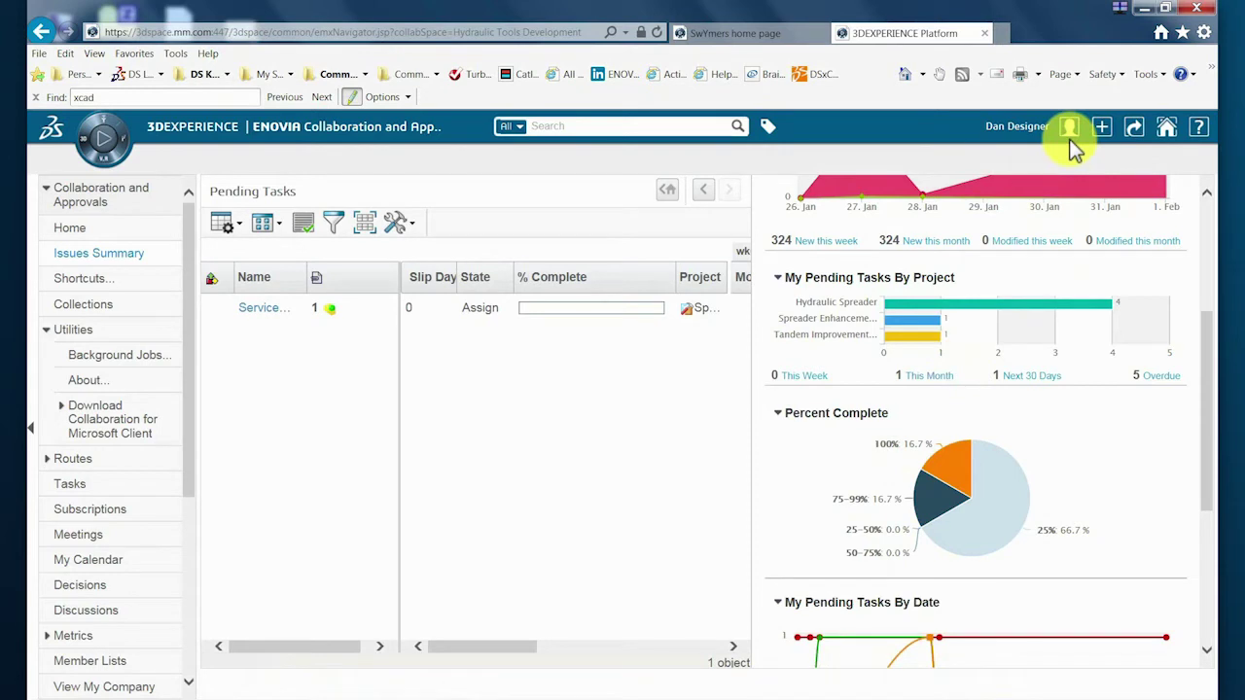
click(1168, 131)
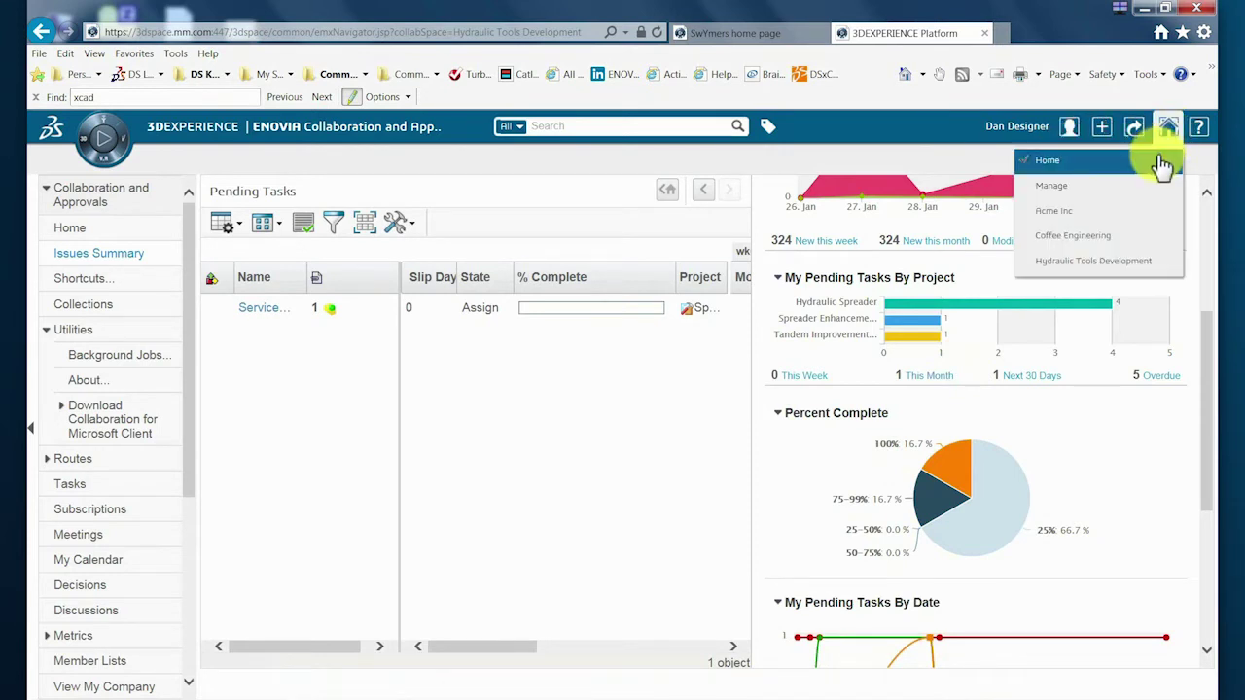
click(1160, 160)
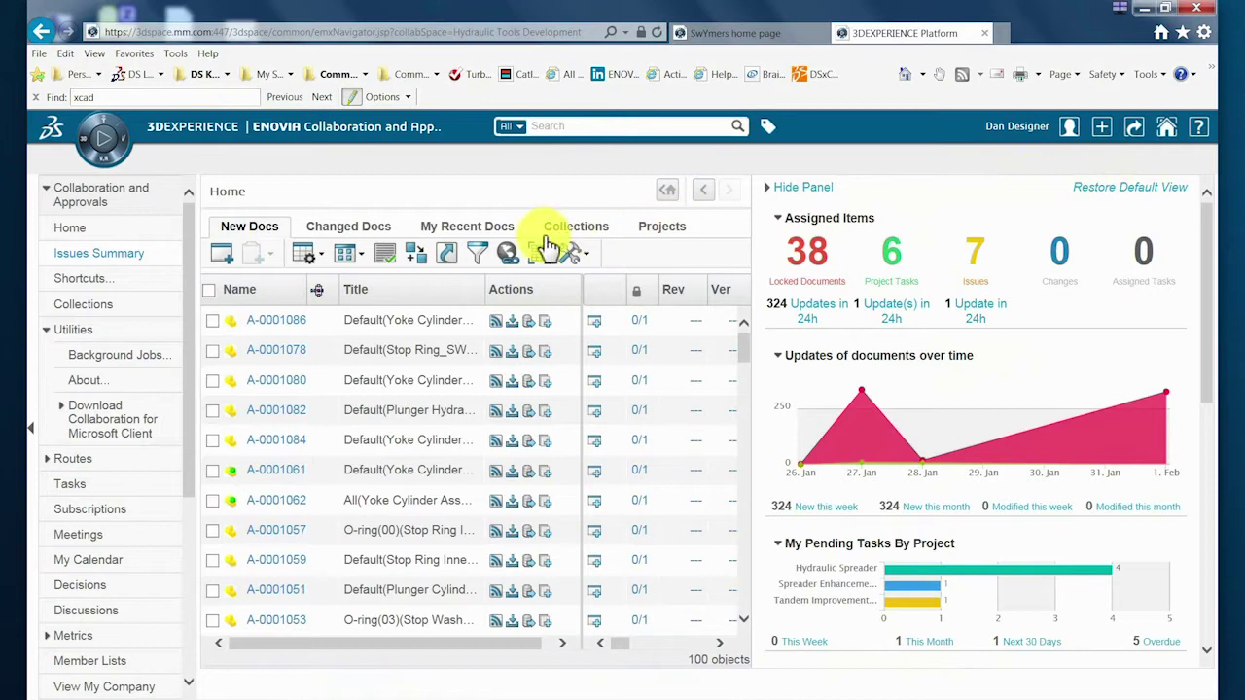
Step: Filter the Issues Summary to urgent priority and open issue ISS-0000004 about gasket oil leaks
click(101, 255)
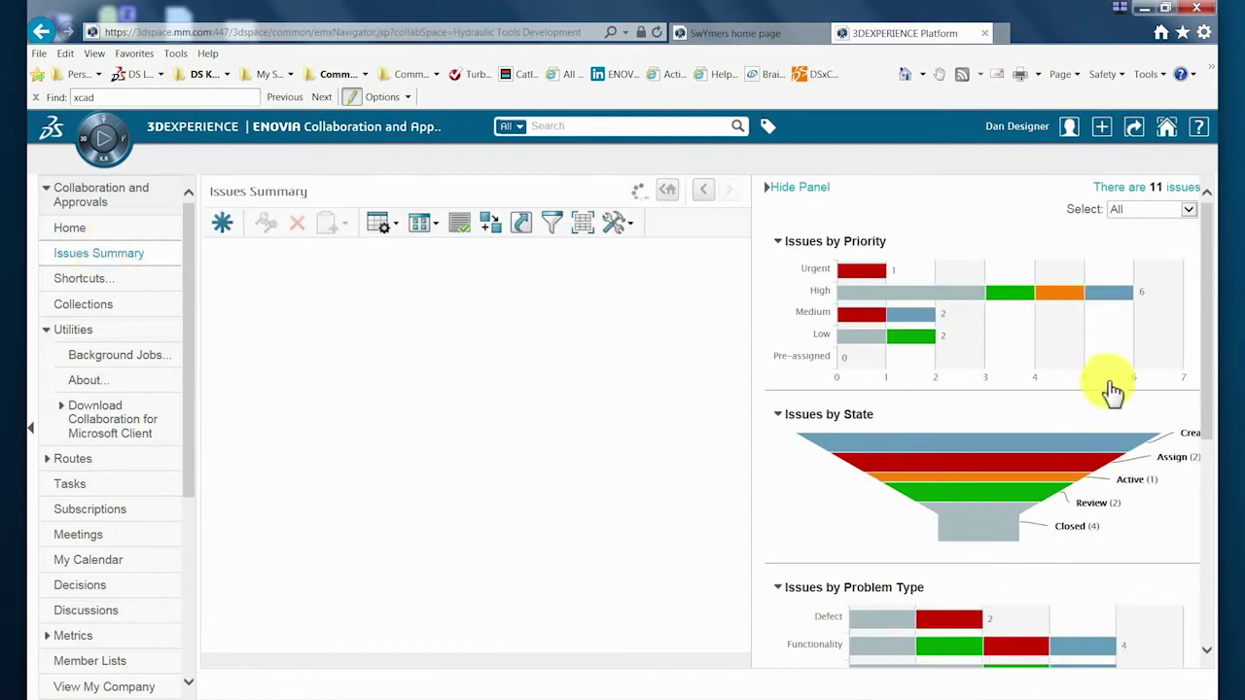
drag(1210, 377, 1192, 316)
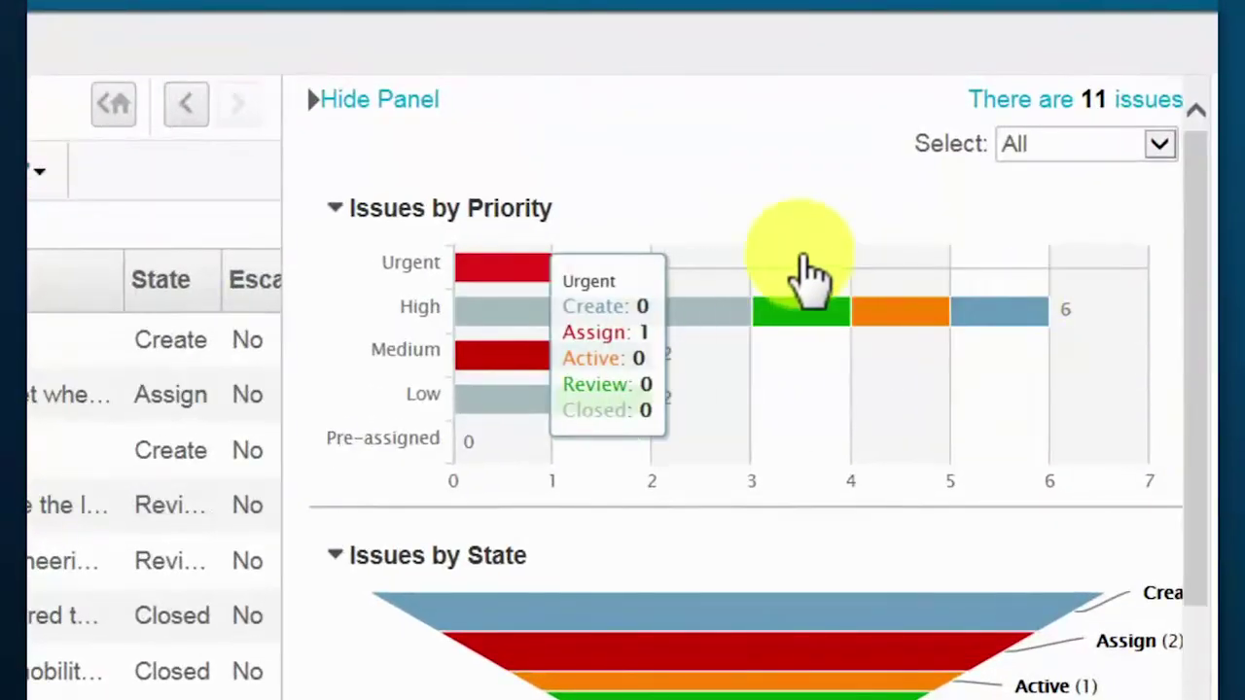
mouse_move(513, 358)
mouse_move(506, 336)
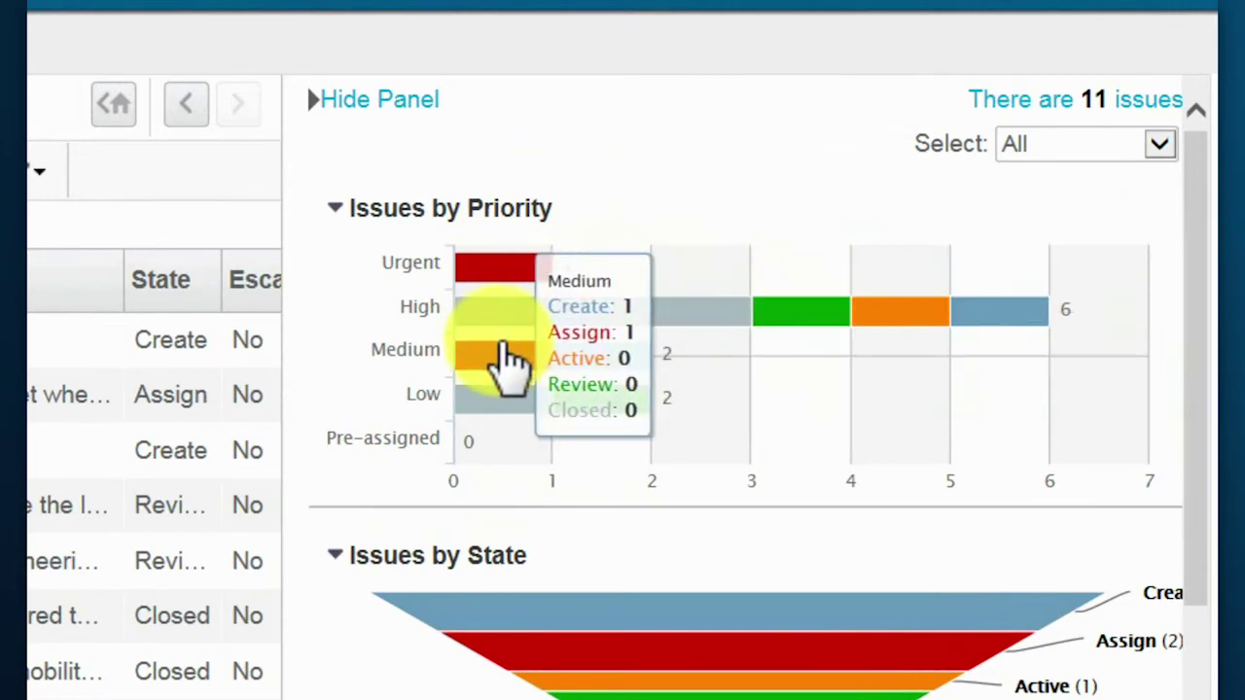
mouse_move(498, 273)
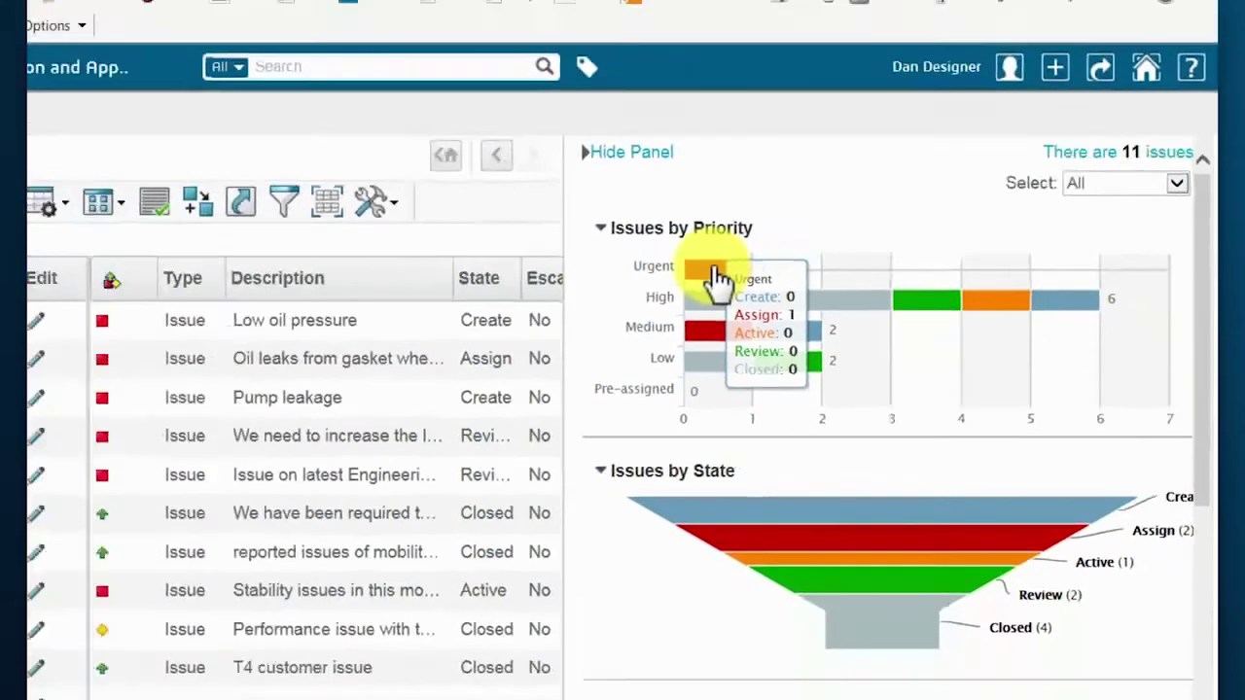
click(715, 275)
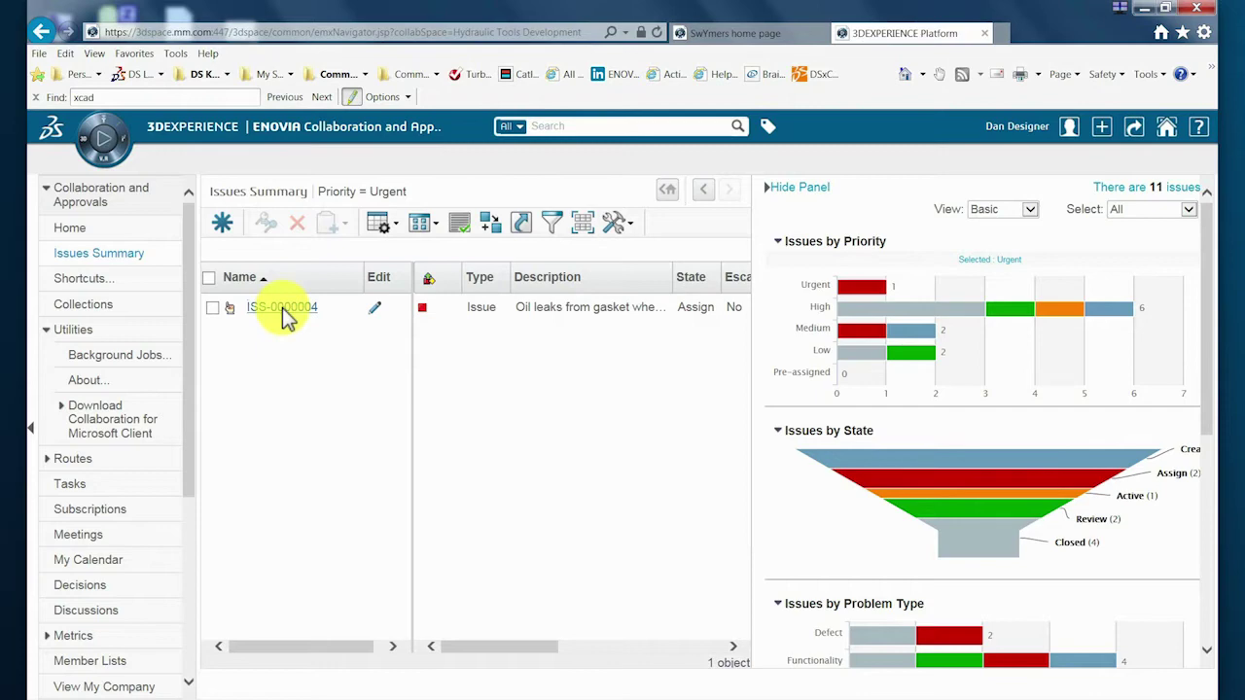
click(282, 308)
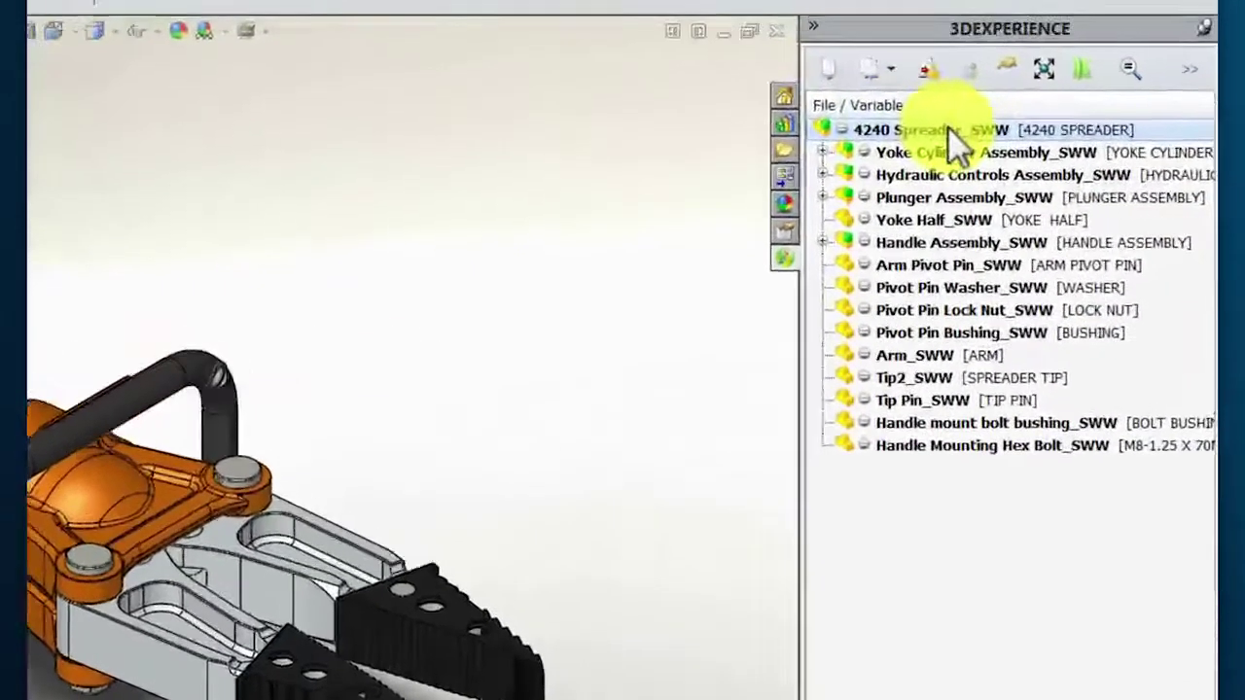
Step: Check out the 4240 Spreader_SWW assembly together with its Arm_SWW.SLDPRT component
right_click(939, 127)
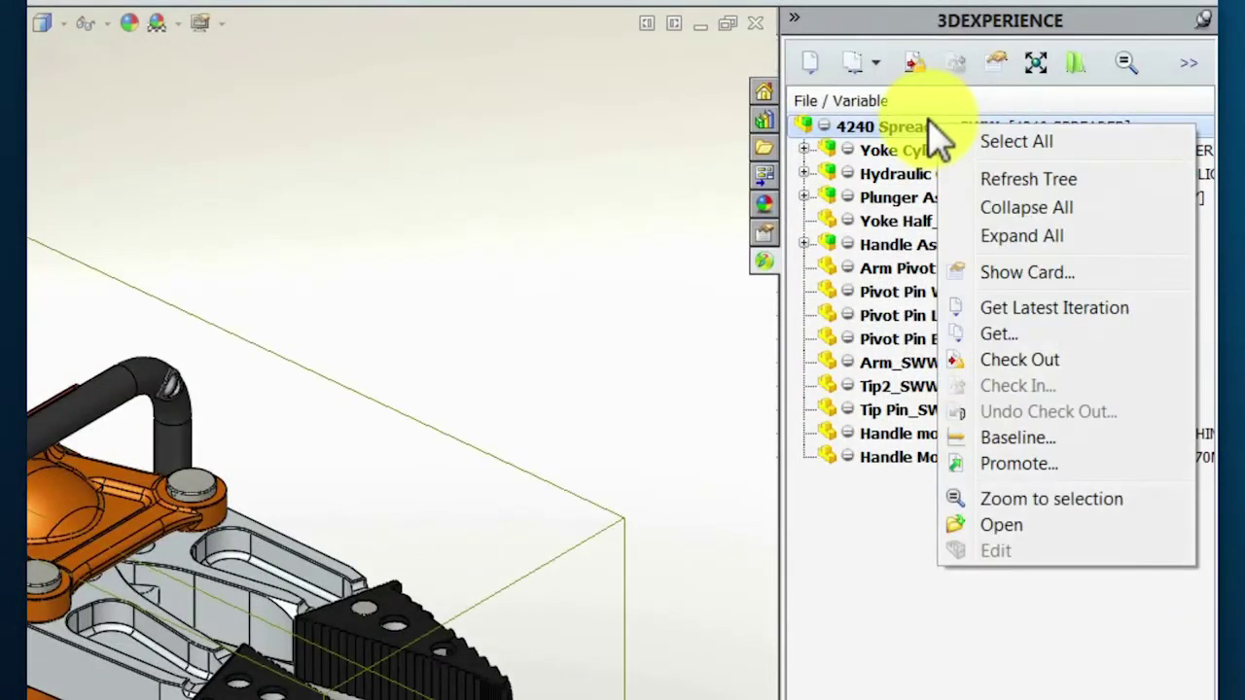
click(1002, 359)
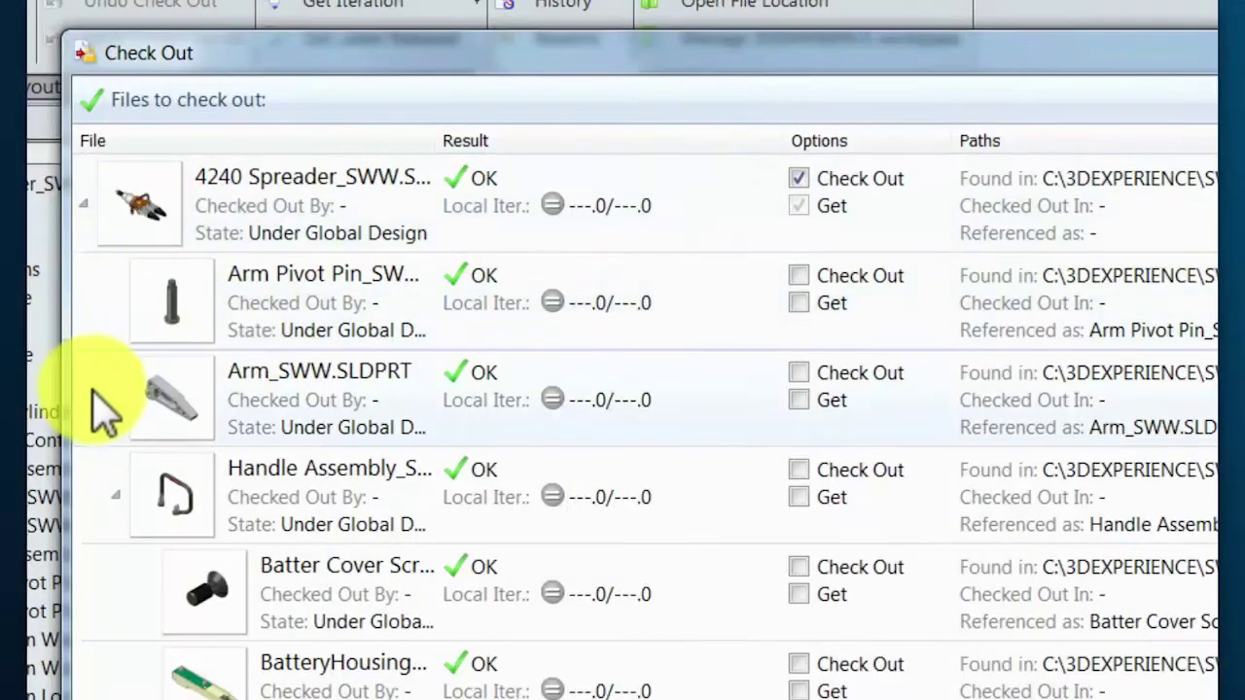
click(804, 371)
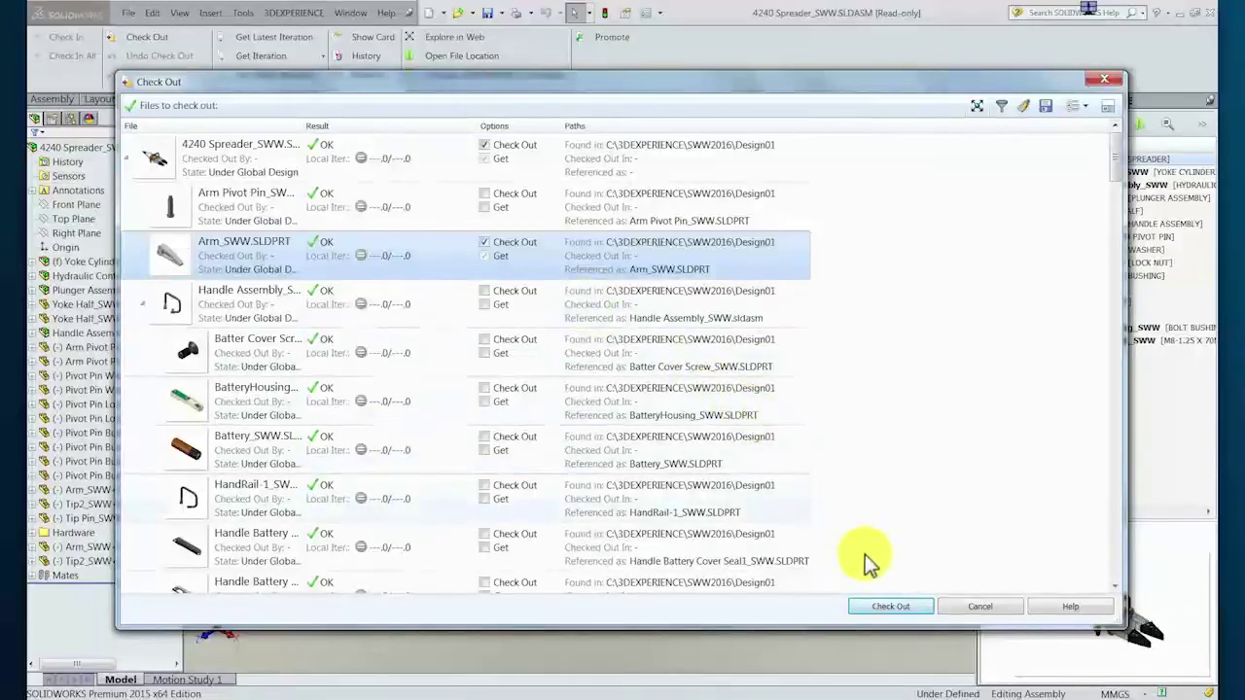
click(906, 609)
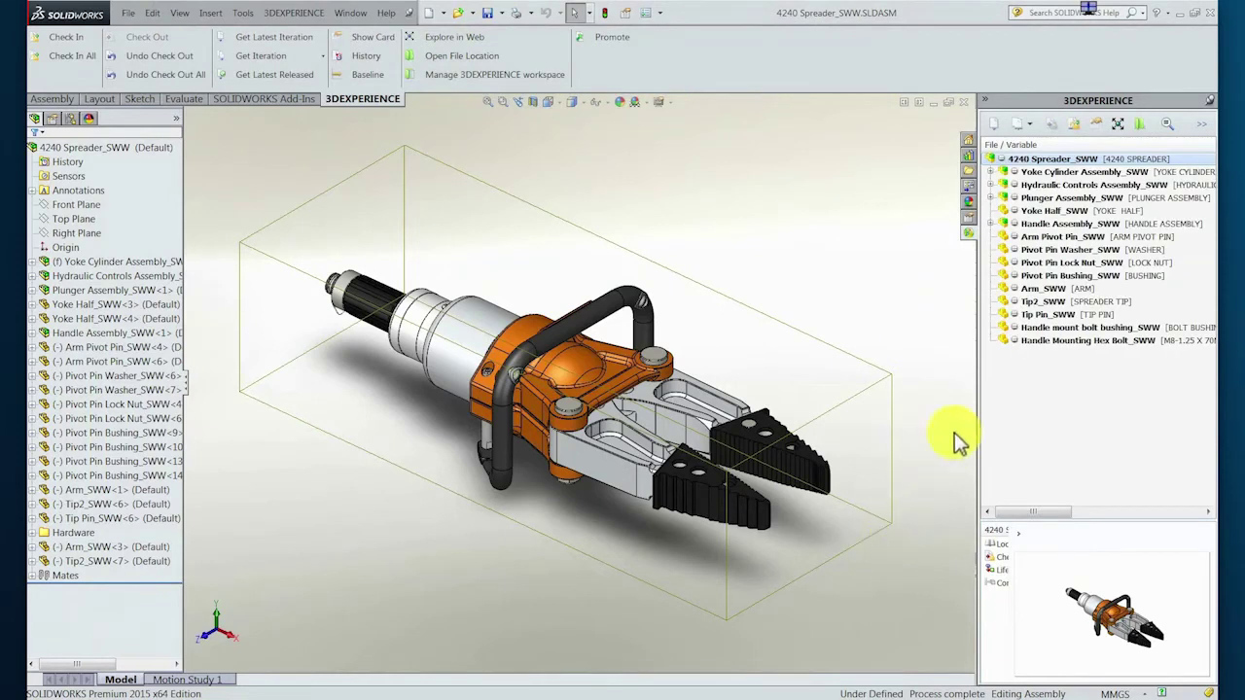
Step: Open the Arm_SWW part from the checked-out assembly's file structure
click(1048, 288)
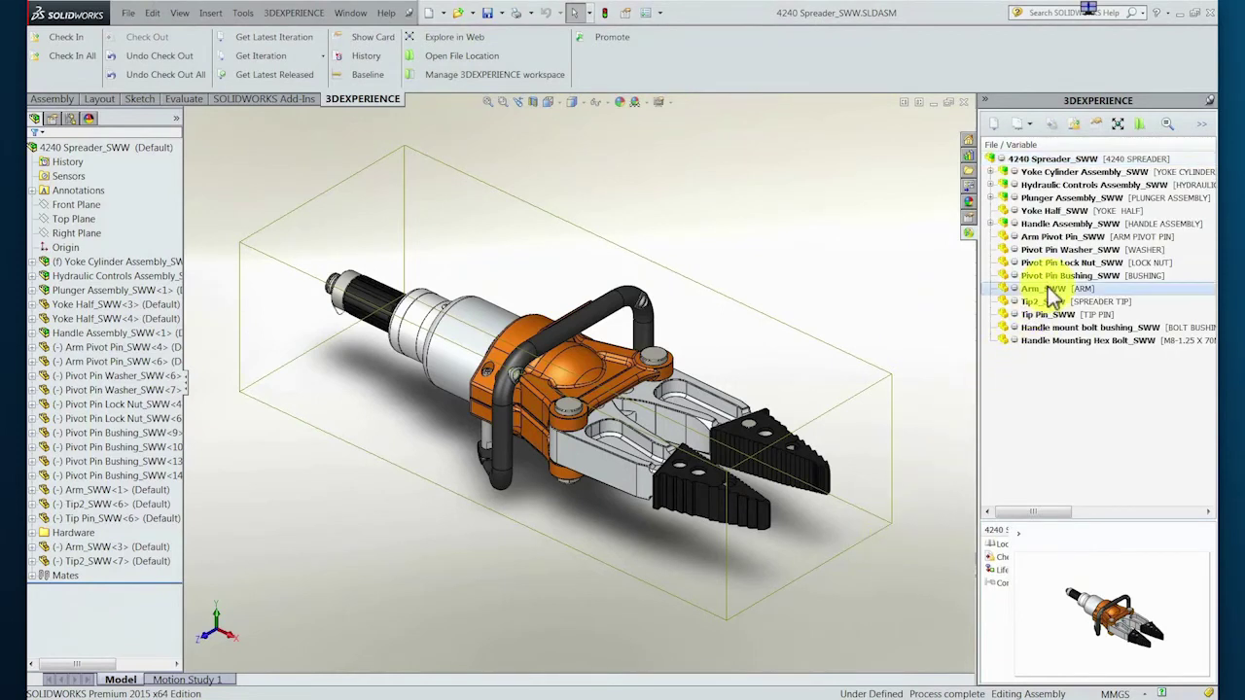
right_click(1048, 288)
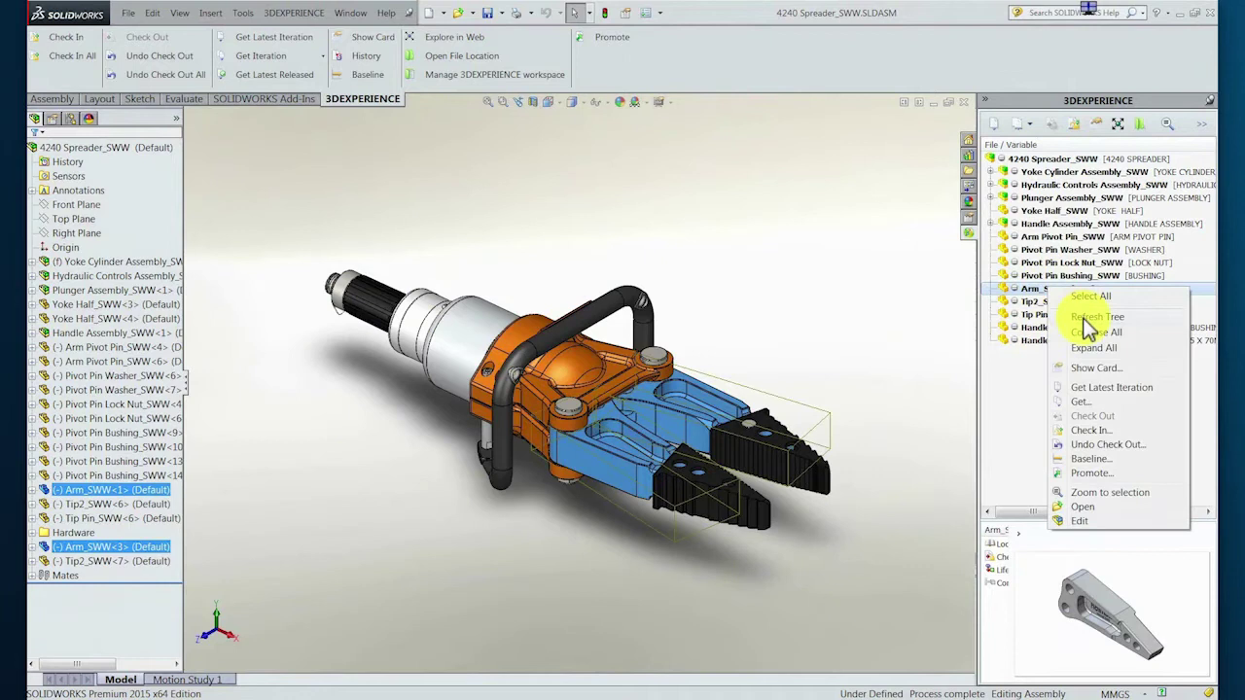
click(1095, 505)
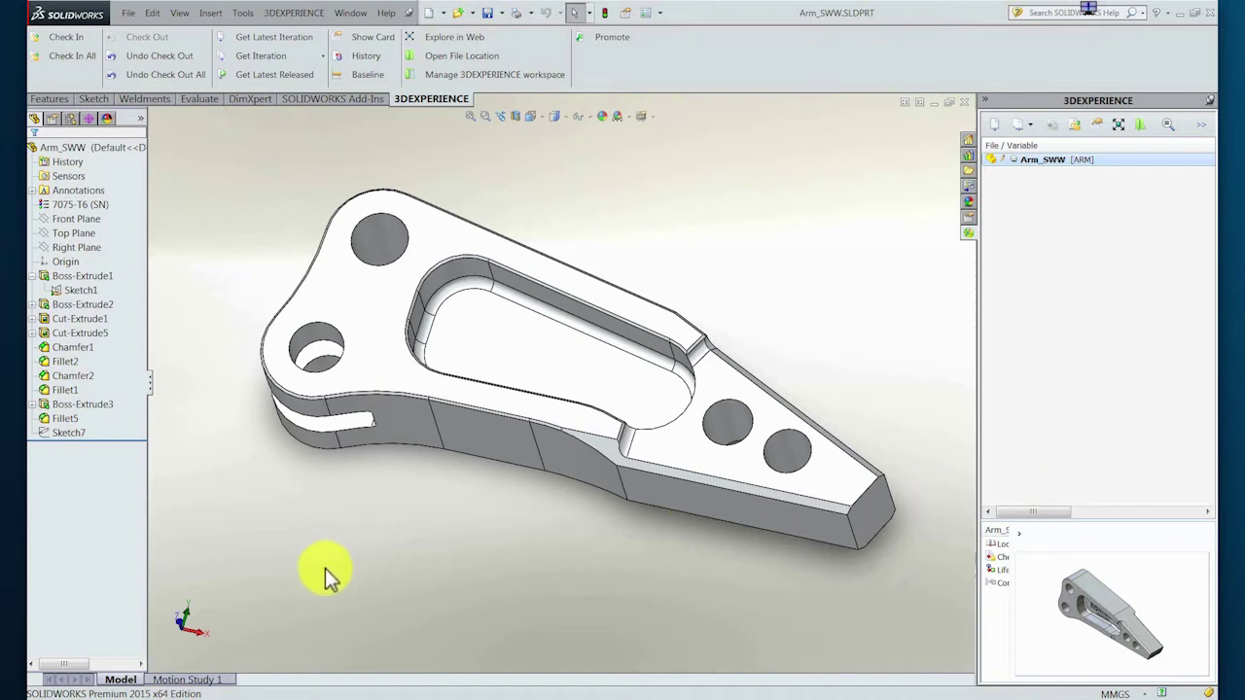
Step: Lengthen the arm by increasing the 245 mm overall-length dimension in Sketch1 of Boss-Extrude1
double_click(82, 278)
click(82, 292)
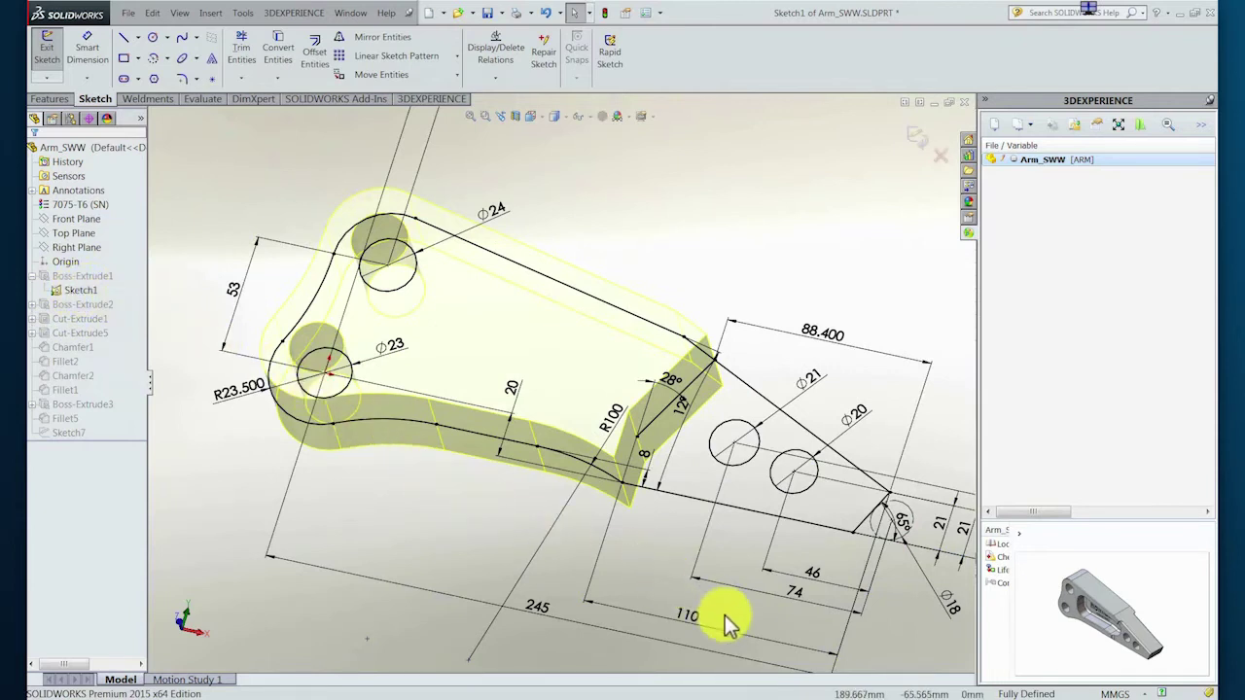
click(541, 612)
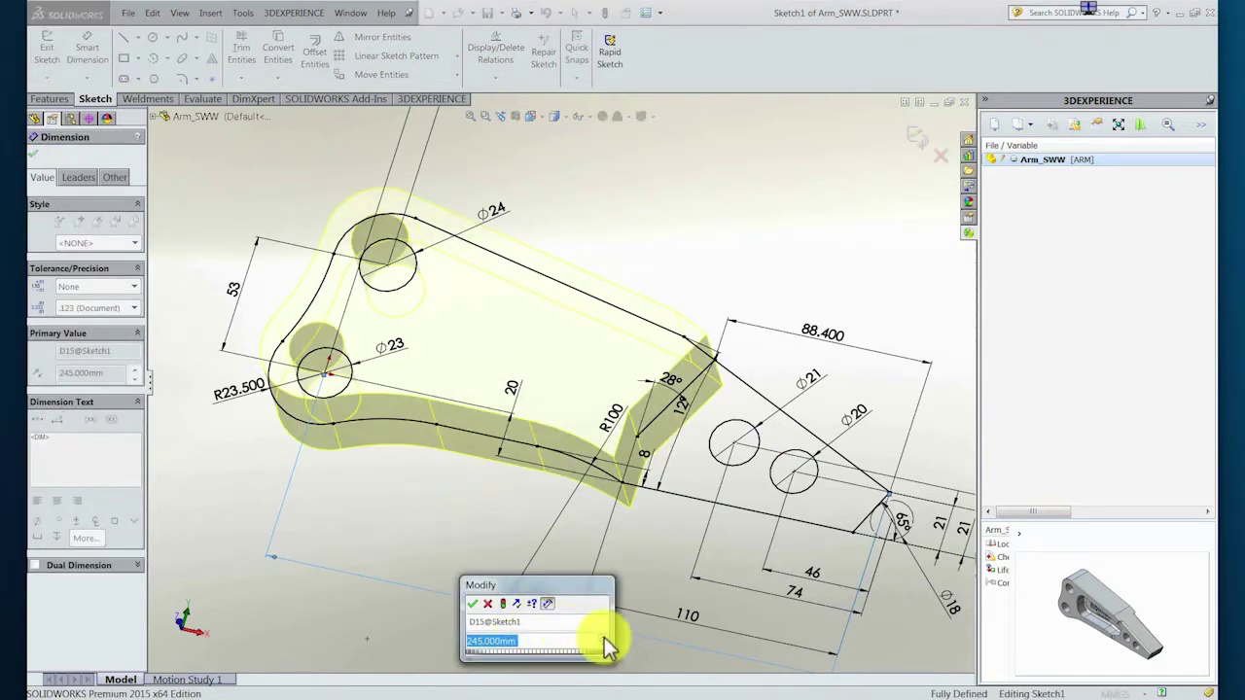
scroll(601, 641, up, 4)
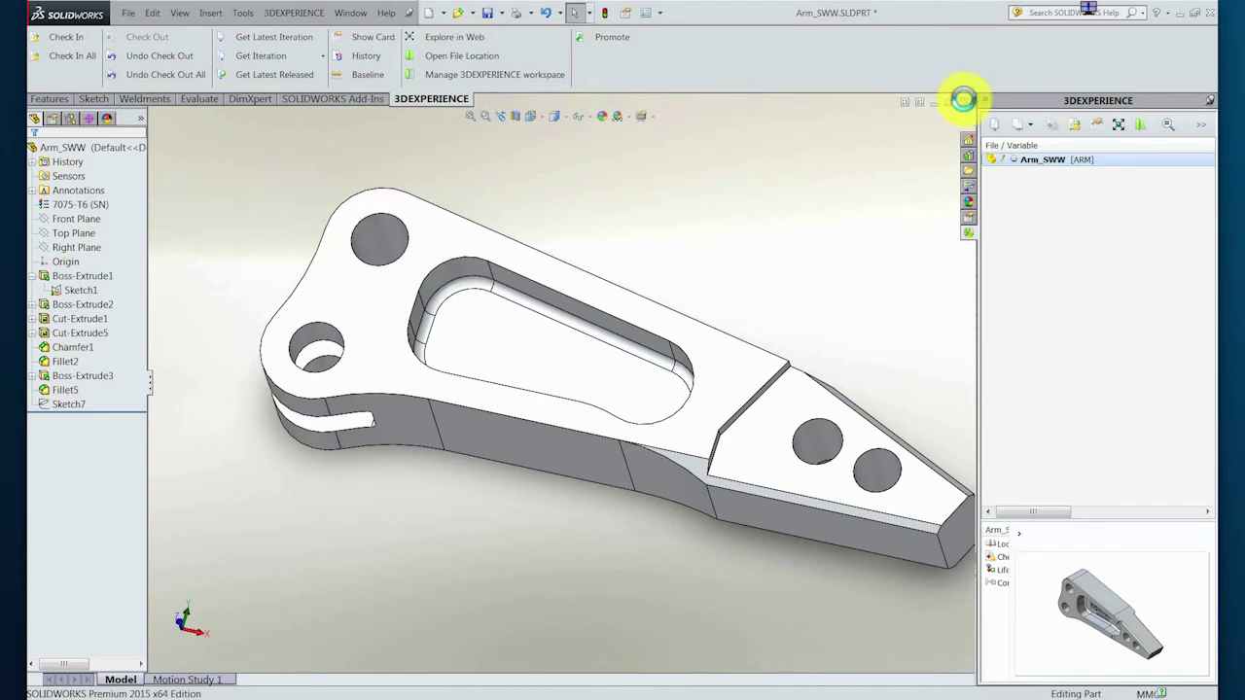
Step: Close the arm part with its changes saved and rebuild the 4240 Spreader assembly
click(964, 101)
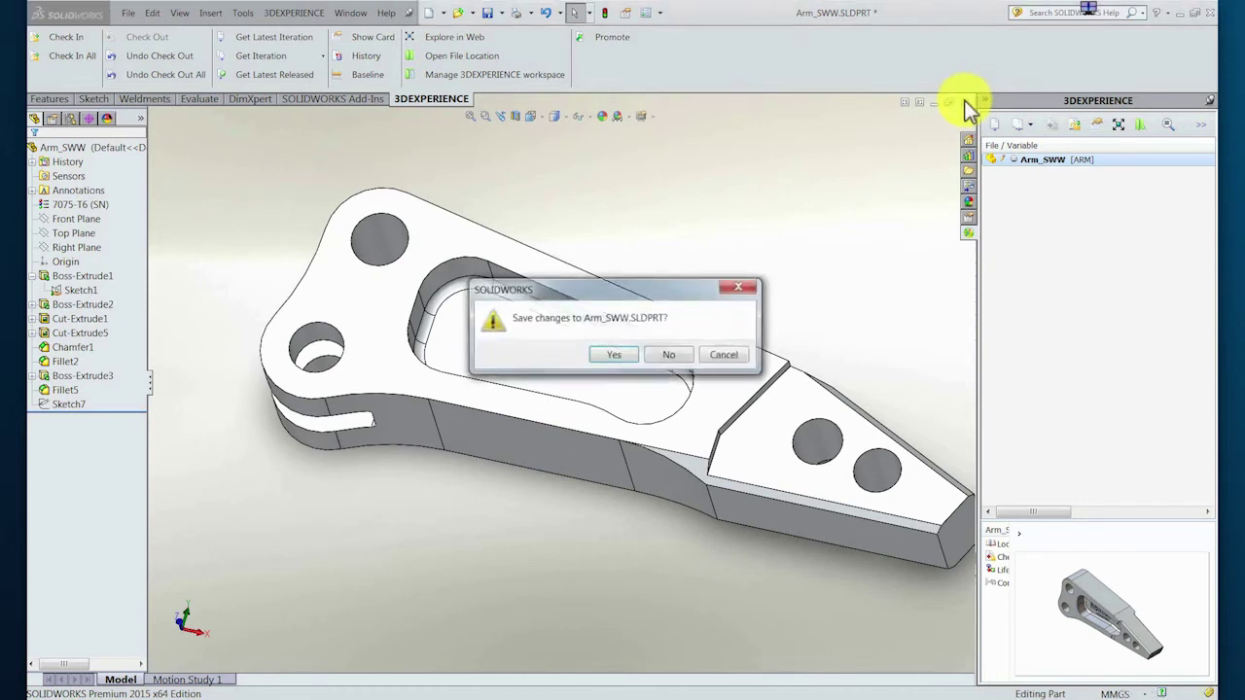
click(615, 353)
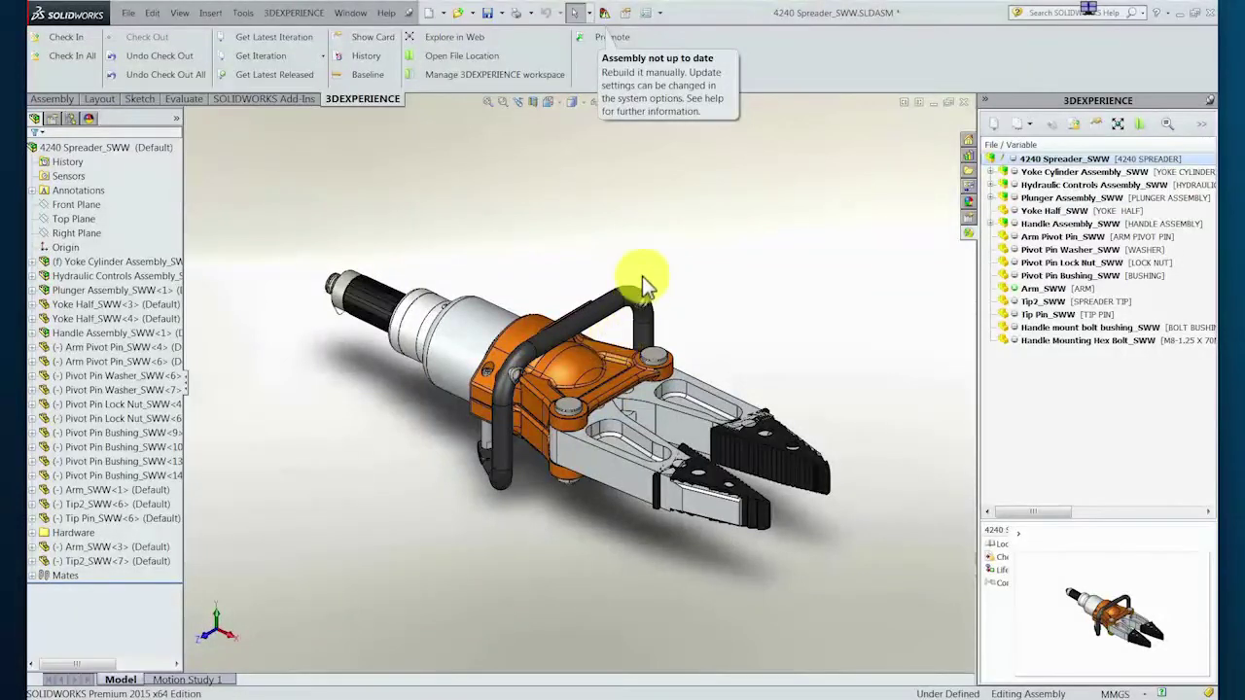
click(604, 14)
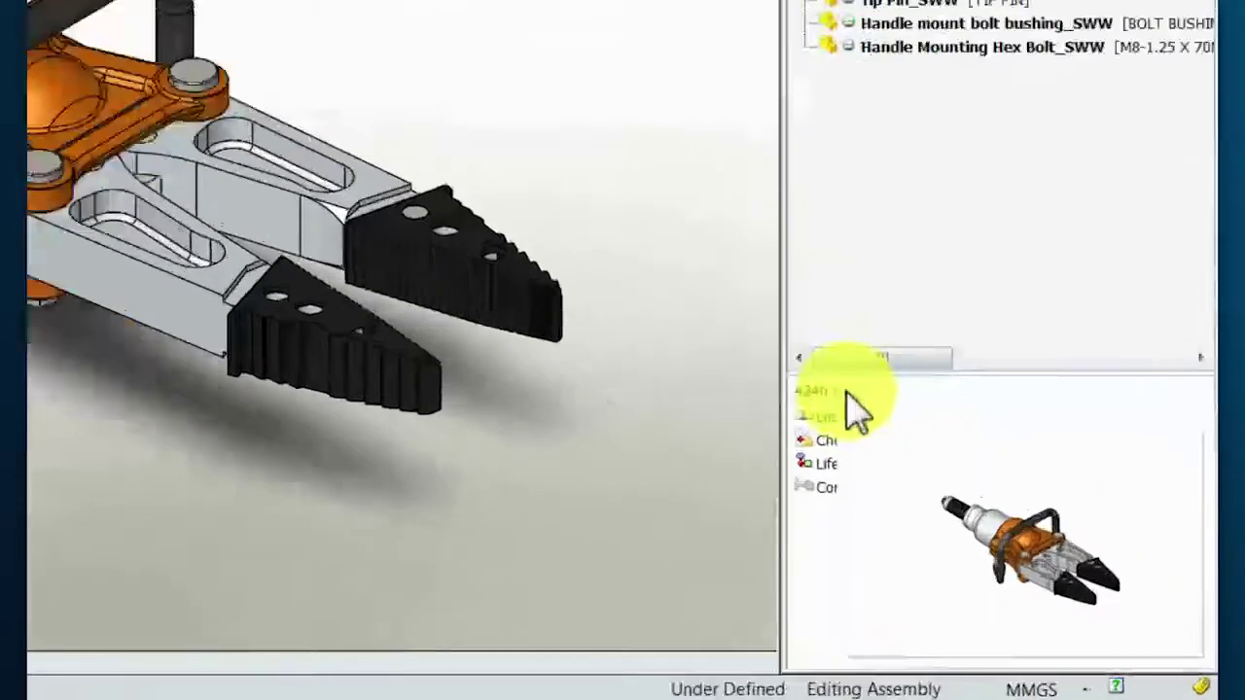
Step: Widen the file details area, then check in the spreader assembly and arm with the comment "Spanner arms lengthened per issue..."
drag(1012, 533, 1117, 528)
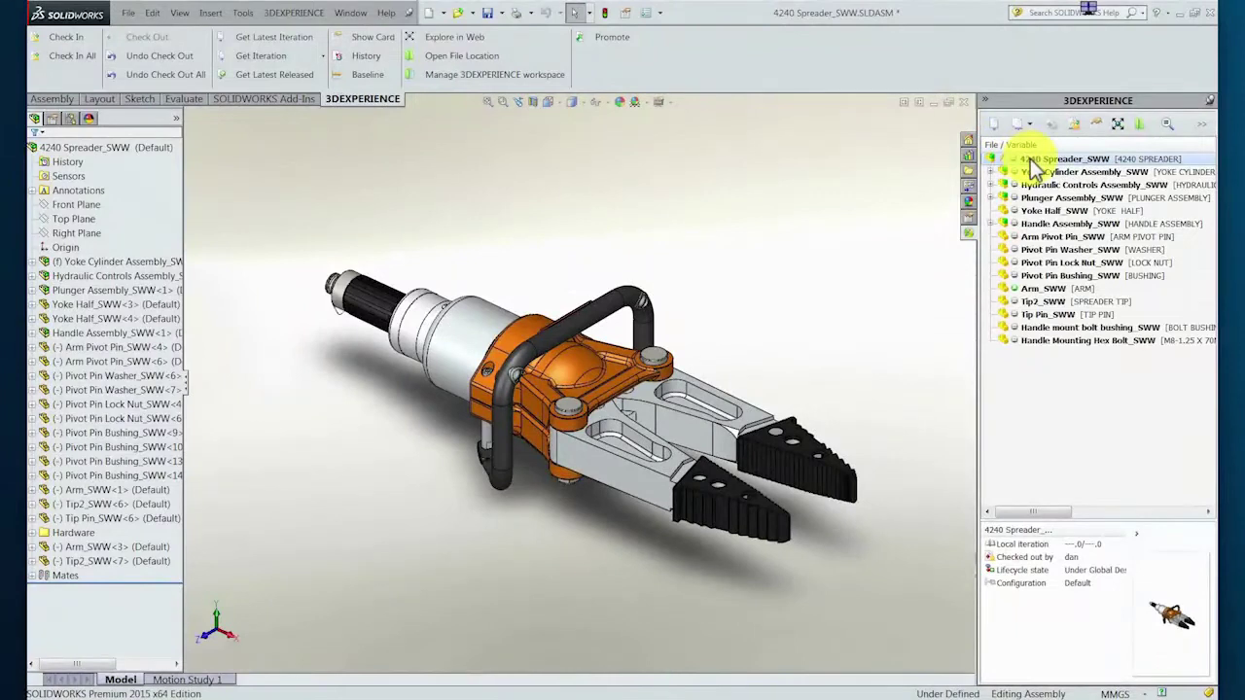
right_click(1036, 169)
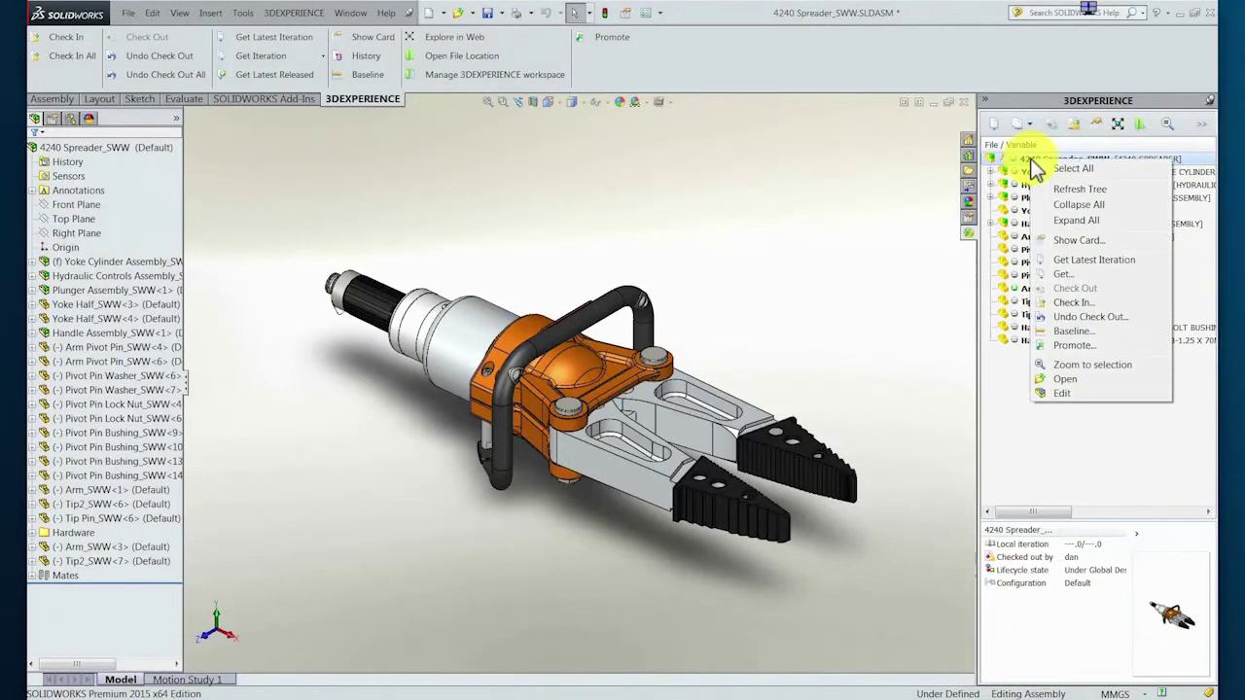
click(1062, 303)
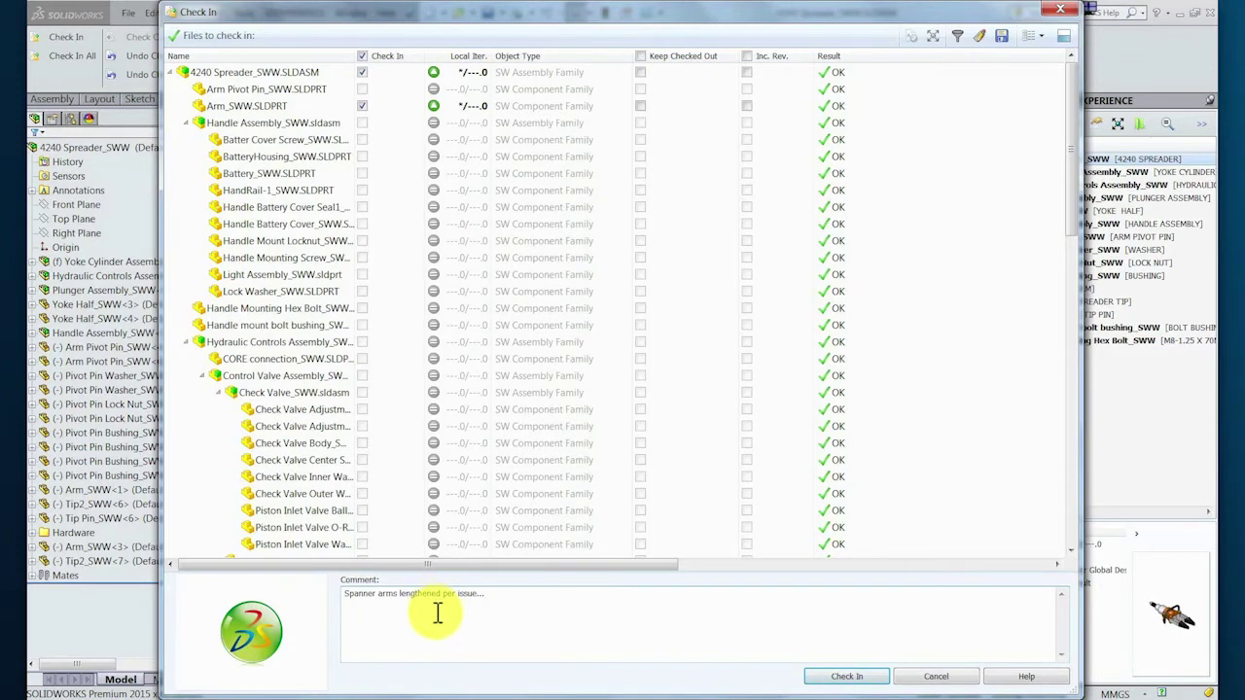
click(848, 677)
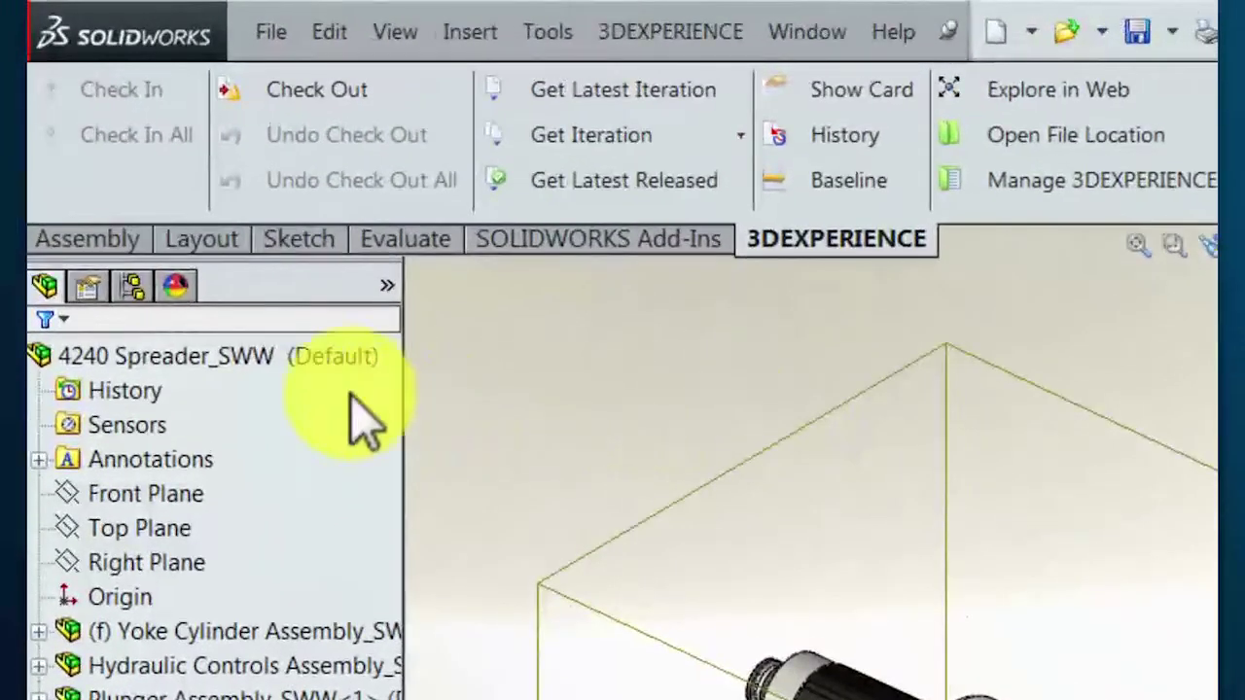
Step: Open the drawing of the 4240 Spreader_SWW assembly and widen its file details area
right_click(175, 358)
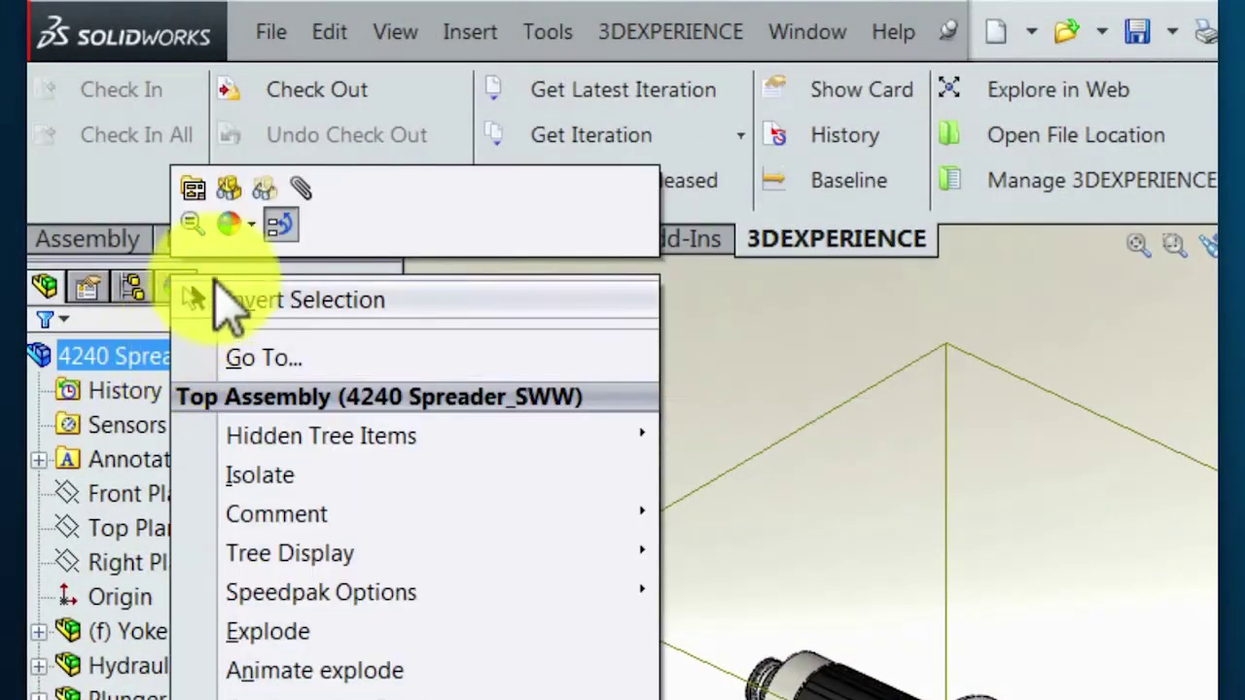
click(193, 189)
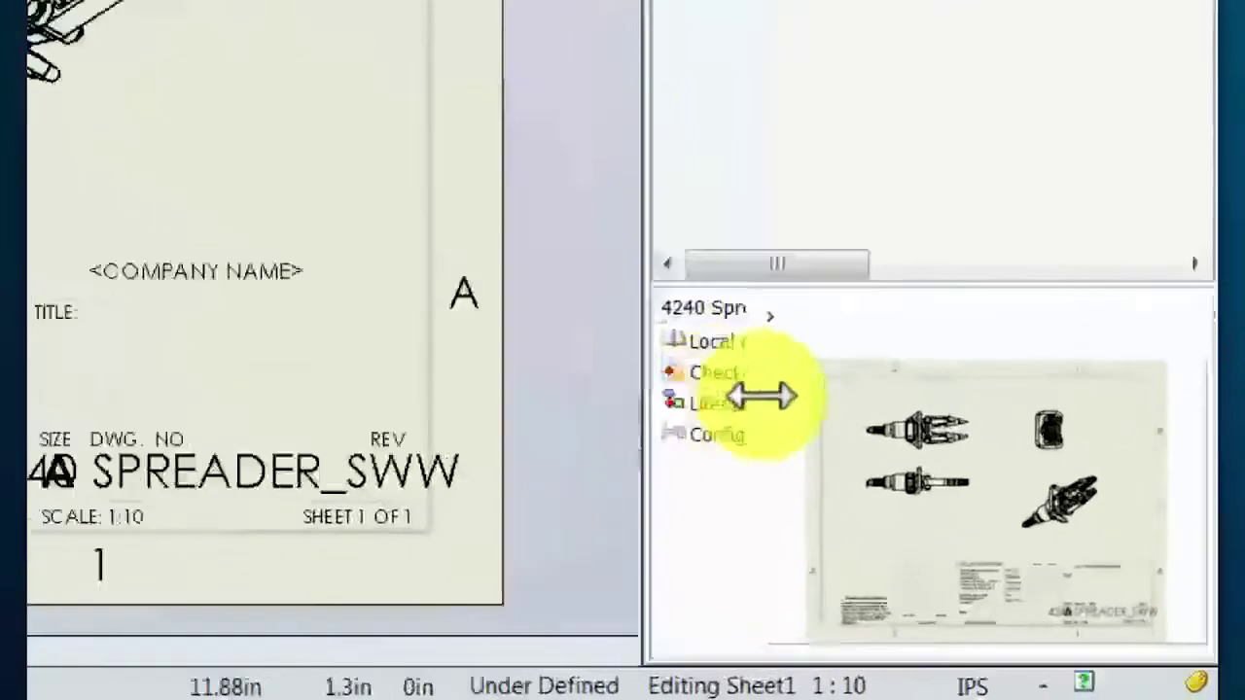
drag(762, 396, 990, 404)
drag(924, 318, 943, 317)
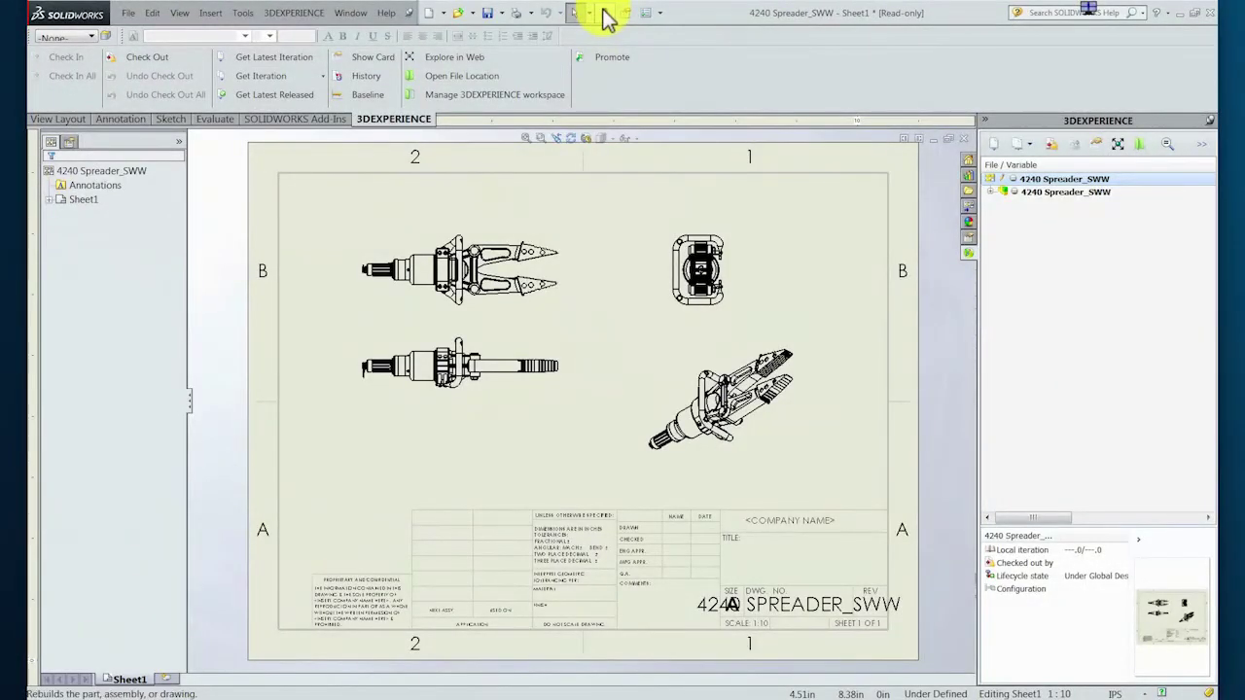
Step: Check out only the 4240 Spreader_SWW drawing, leaving its referenced assembly and parts unselected
right_click(1062, 190)
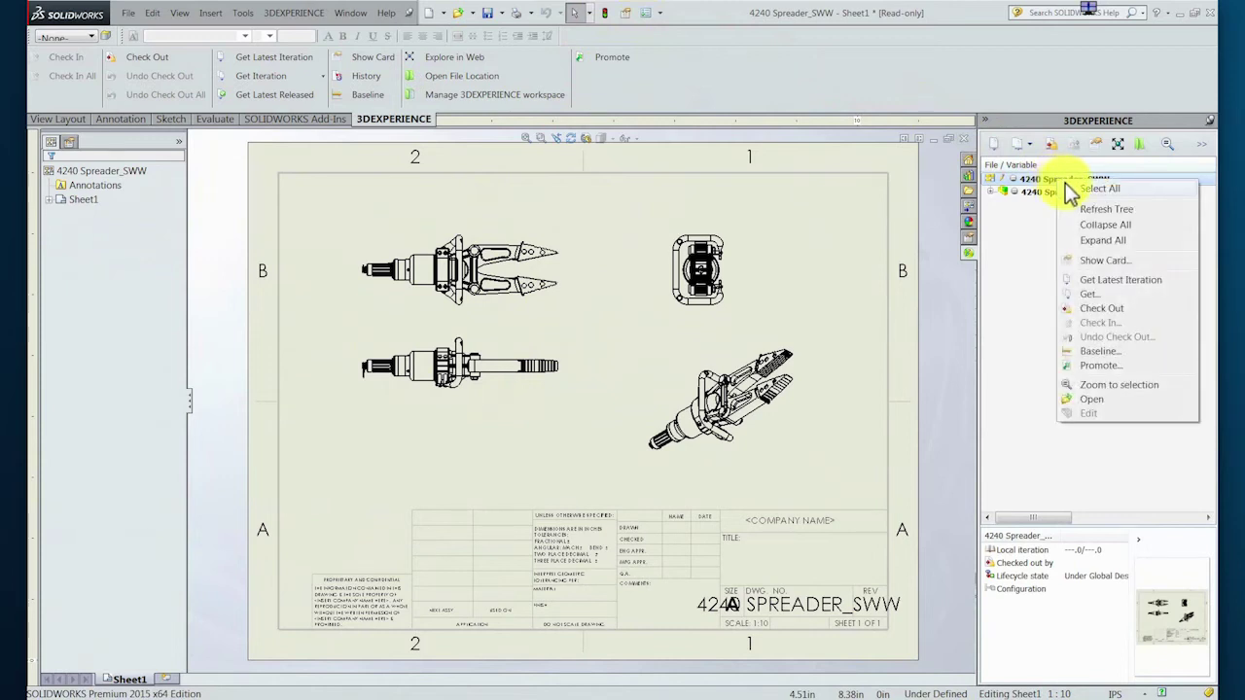
click(1103, 309)
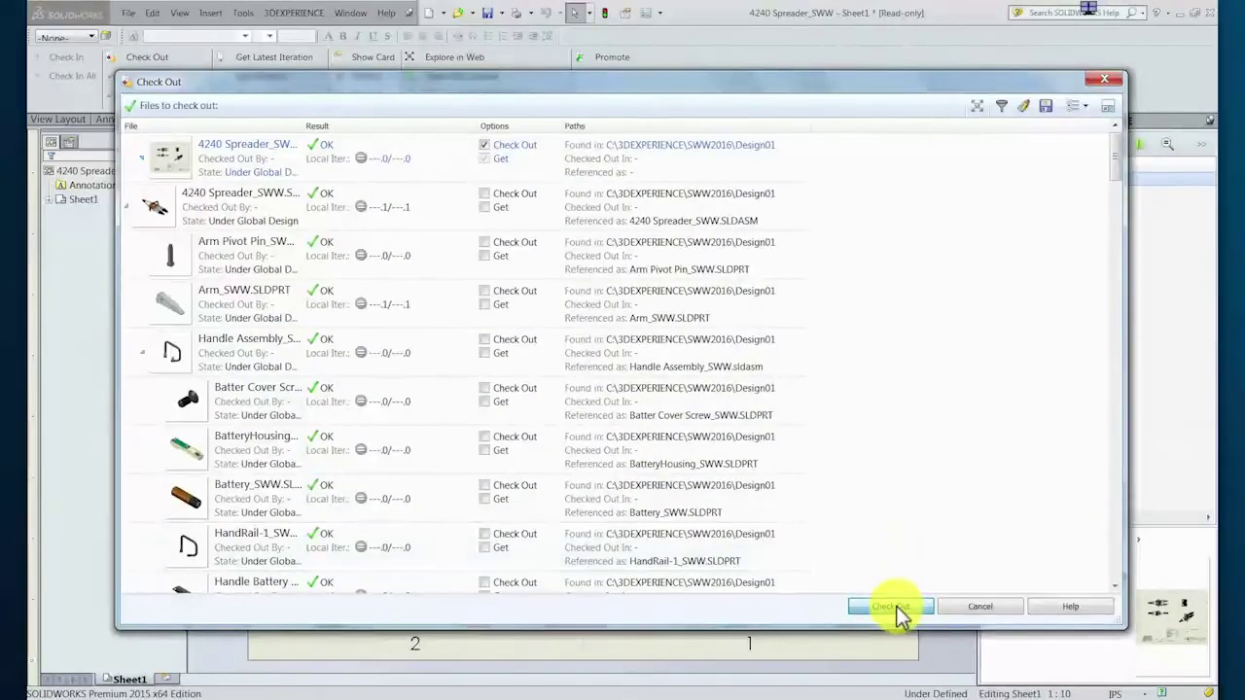
click(895, 605)
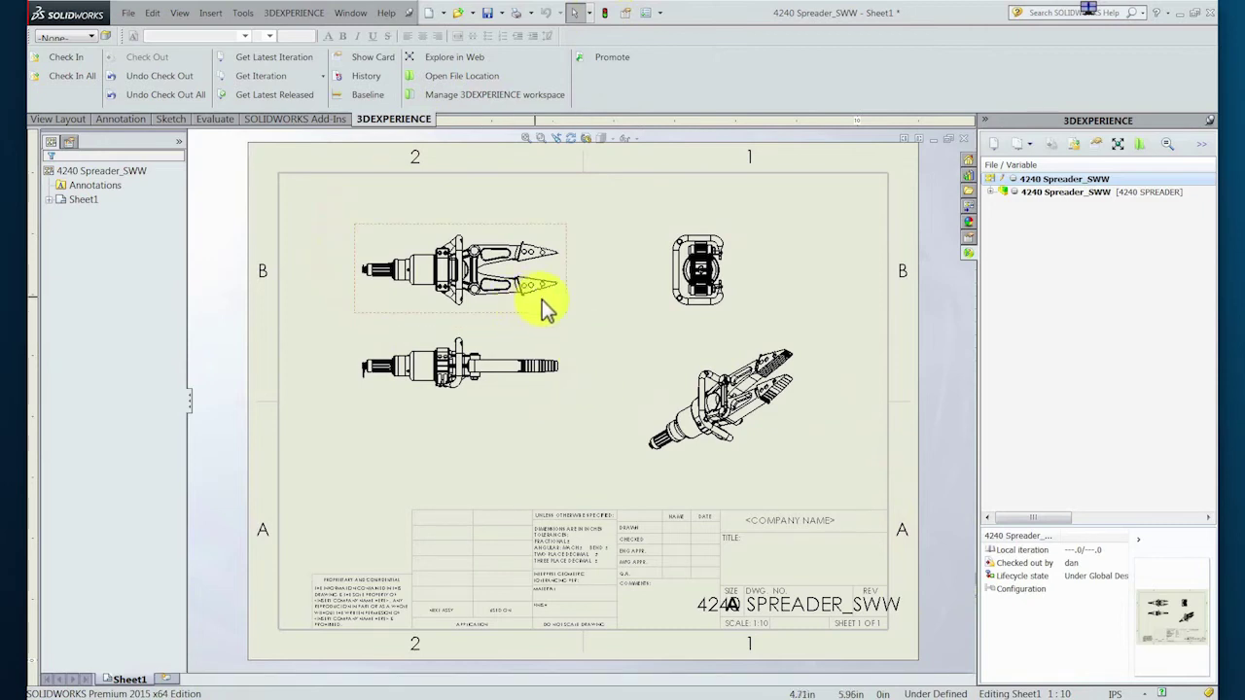
Step: Check in the 4240 Spreader_SWW drawing without a comment and promote it together with its referenced assembly structure
click(1076, 151)
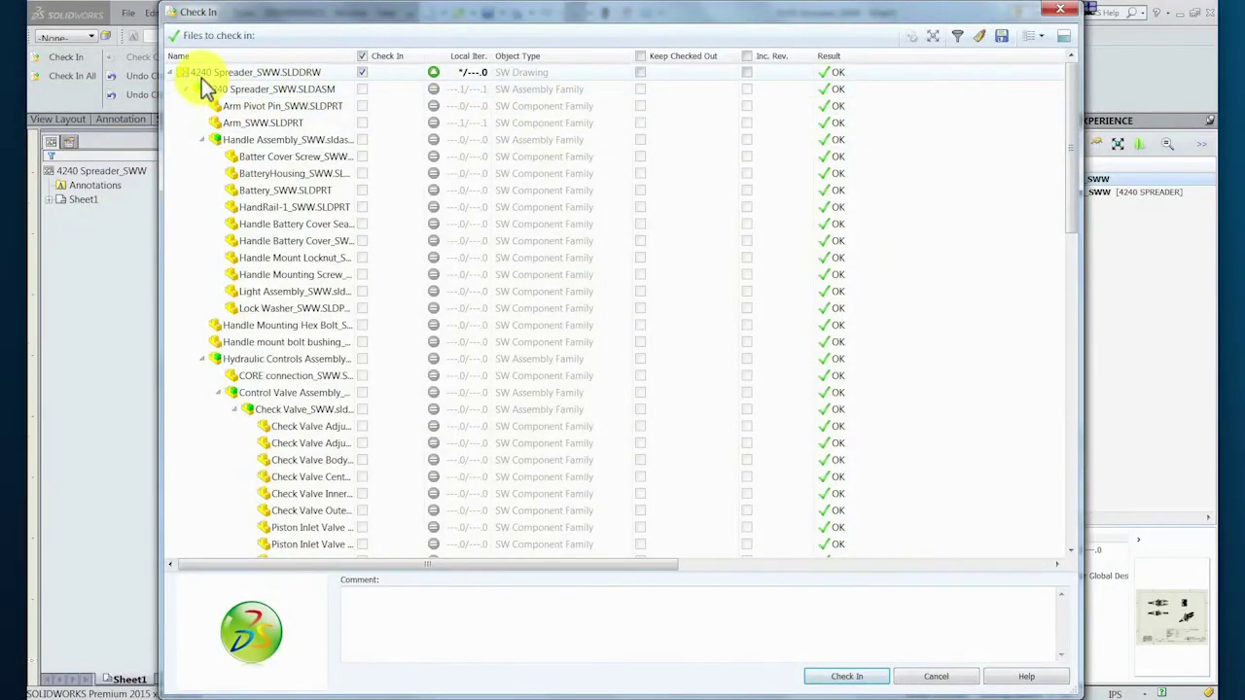
click(361, 73)
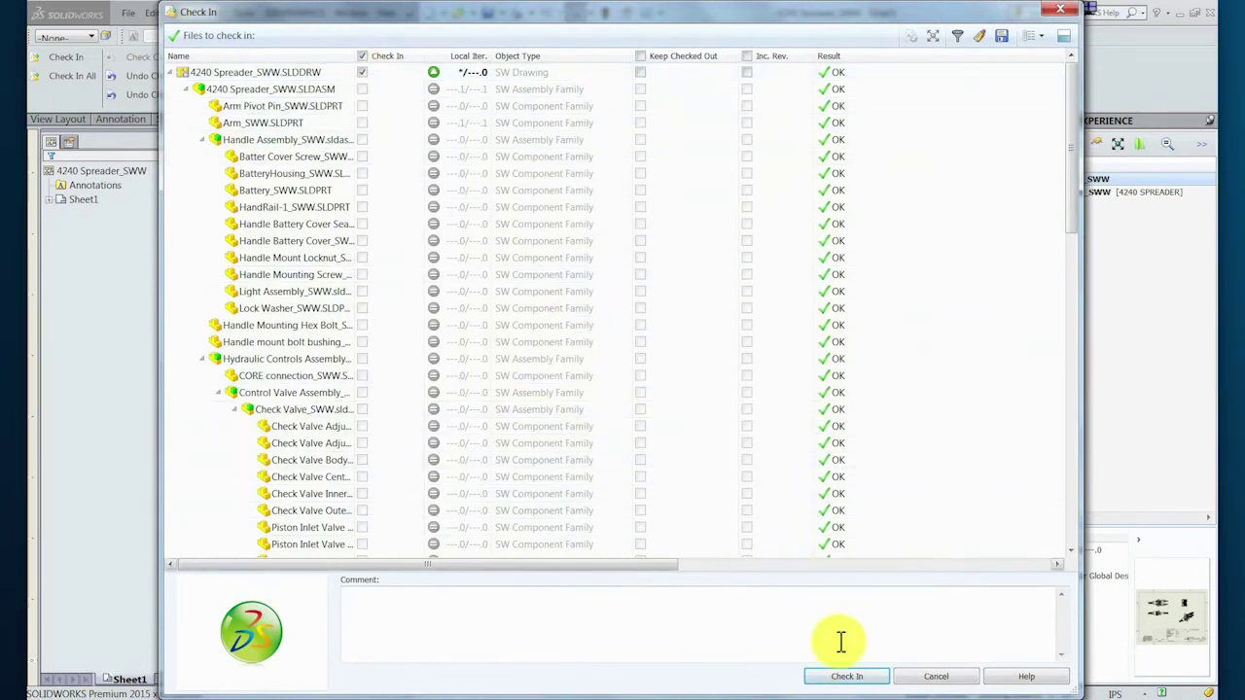
click(846, 676)
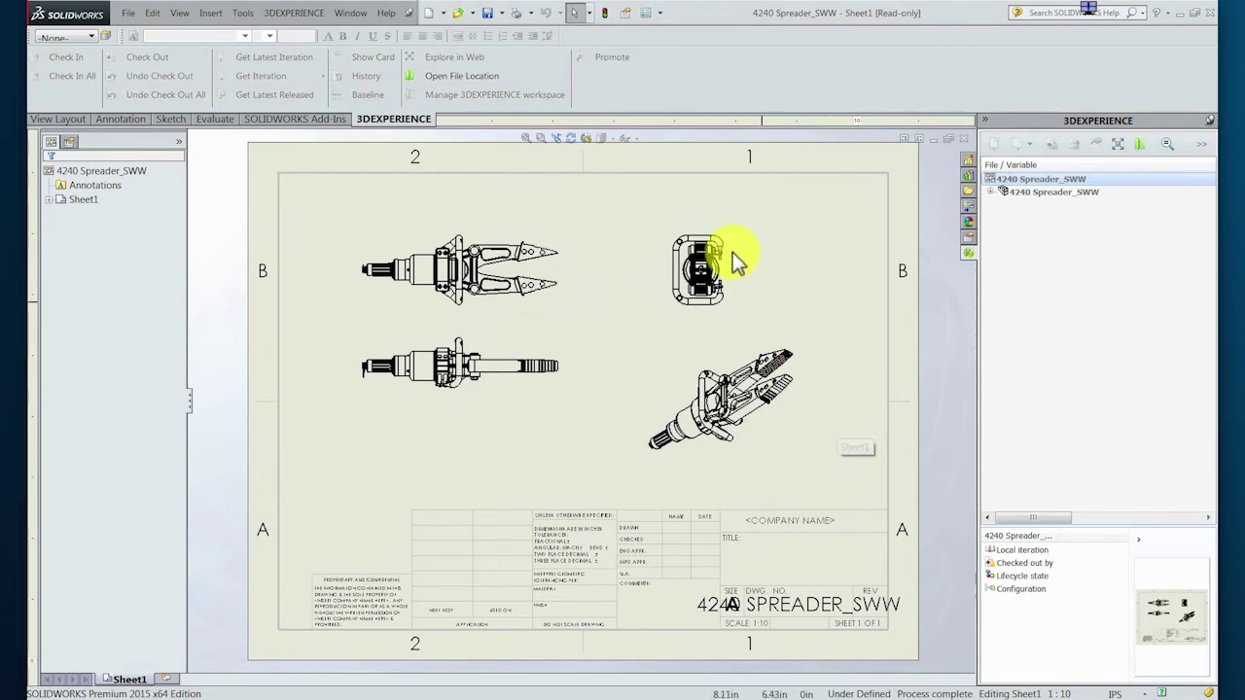
click(608, 62)
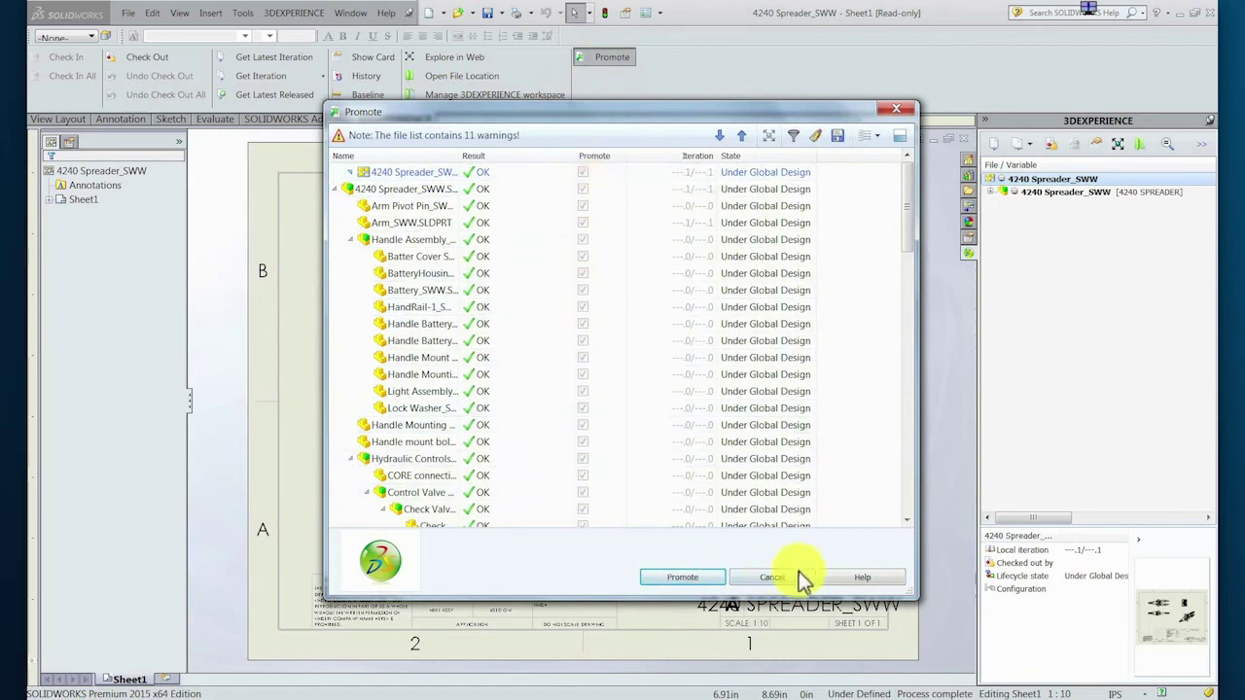
click(678, 577)
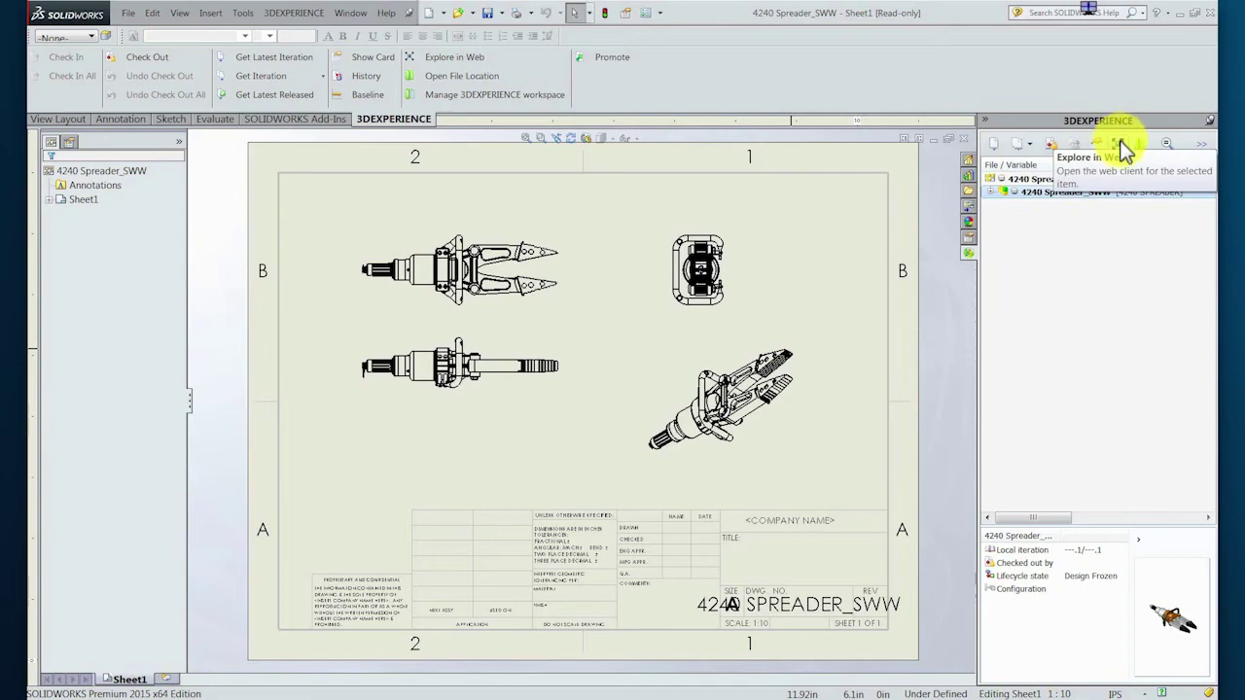
Step: Explore the 4240 Spreader assembly in the web client and examine its component structure in a maximized view with a wider Title column
click(1125, 146)
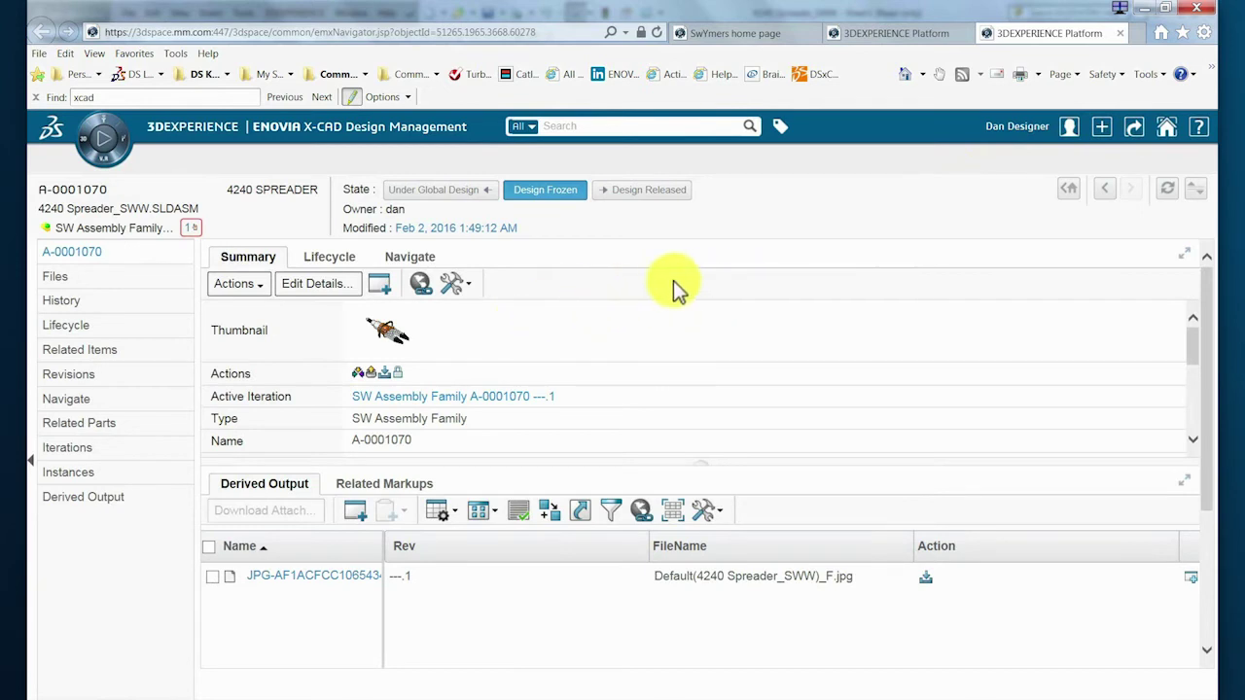
click(414, 257)
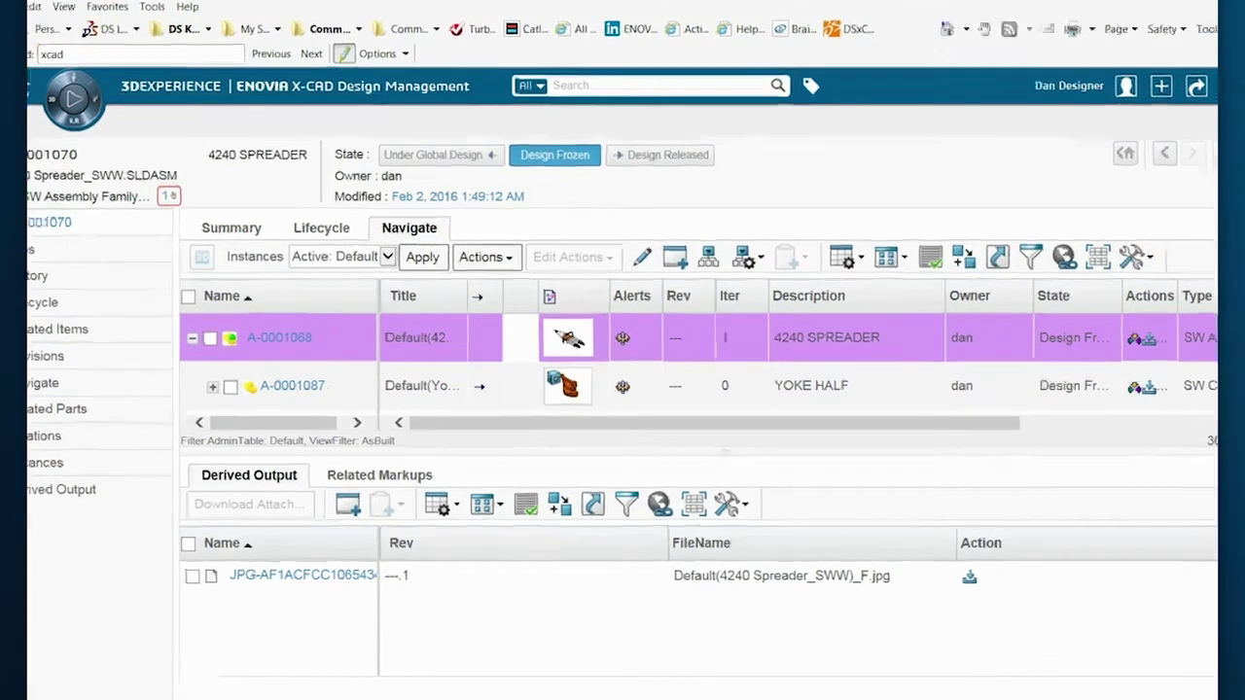
click(1185, 255)
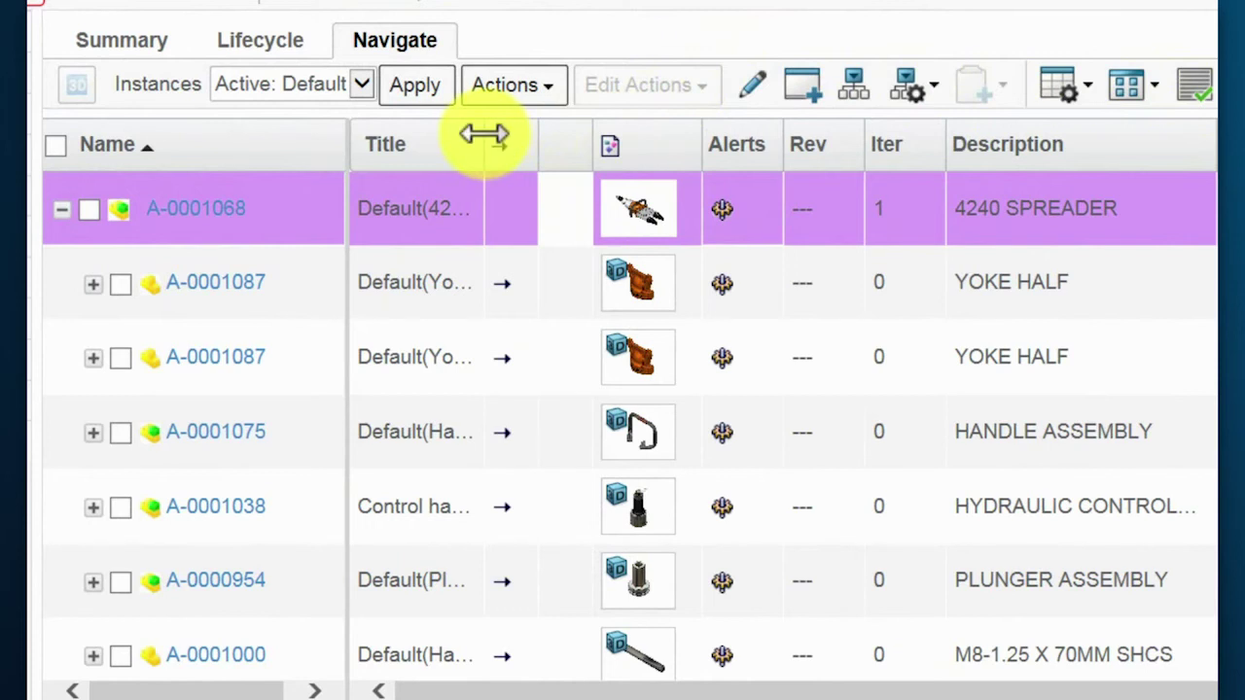
drag(484, 136, 598, 141)
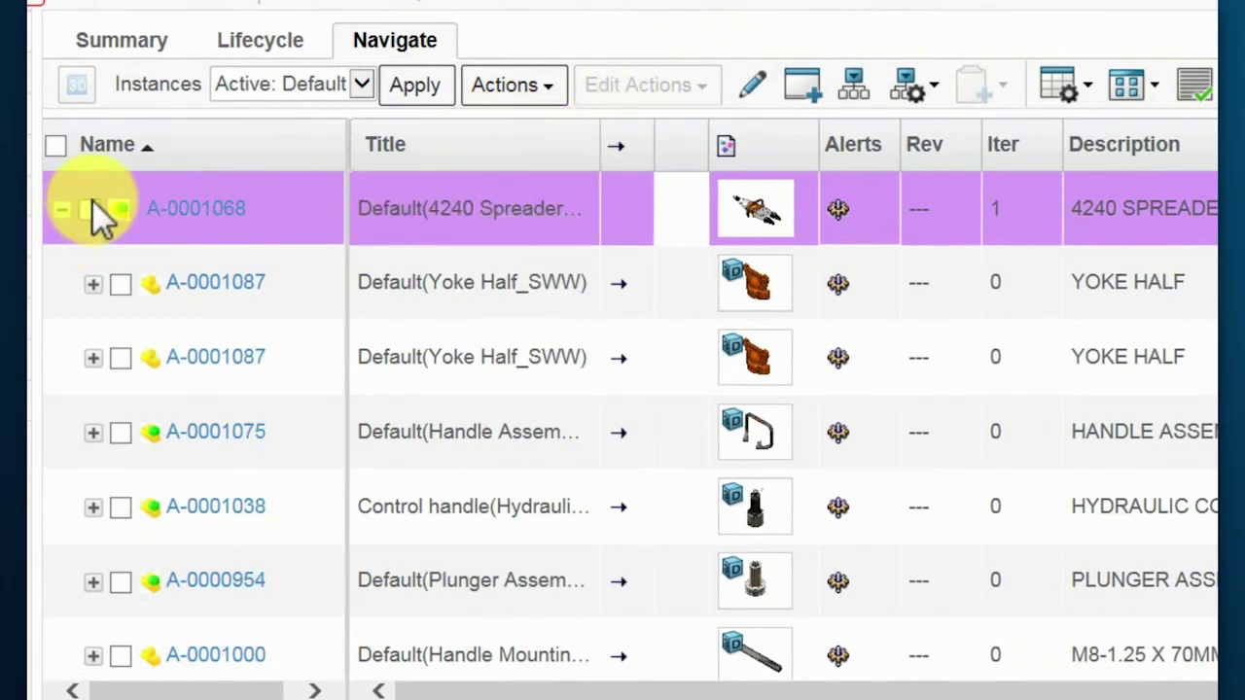
Step: Return to the assembly family's summary and view its instances with the Title column widened to show the full configuration names
click(121, 44)
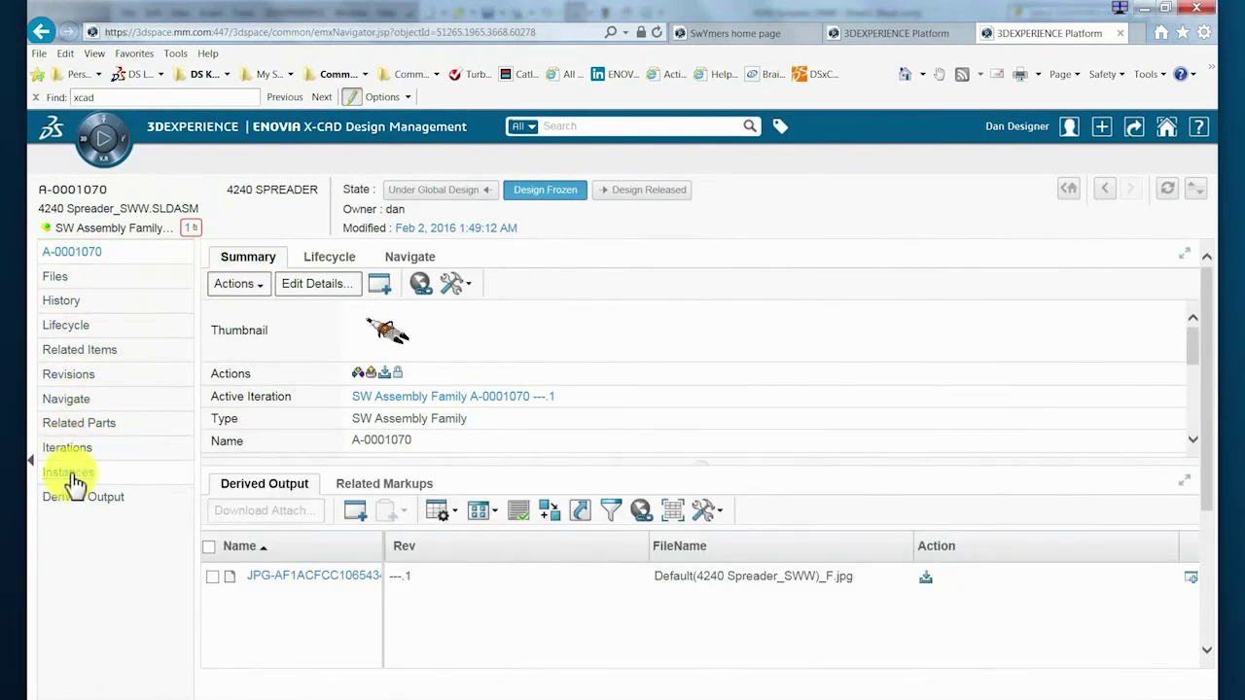
click(75, 478)
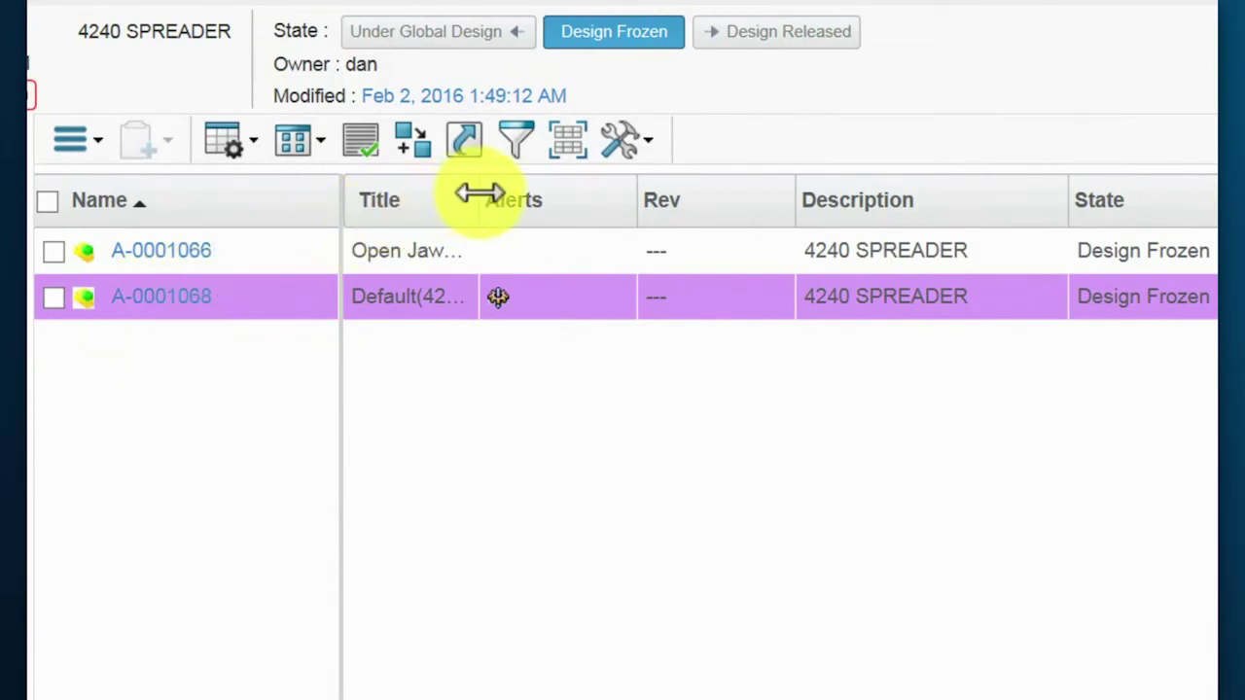
drag(479, 193, 795, 193)
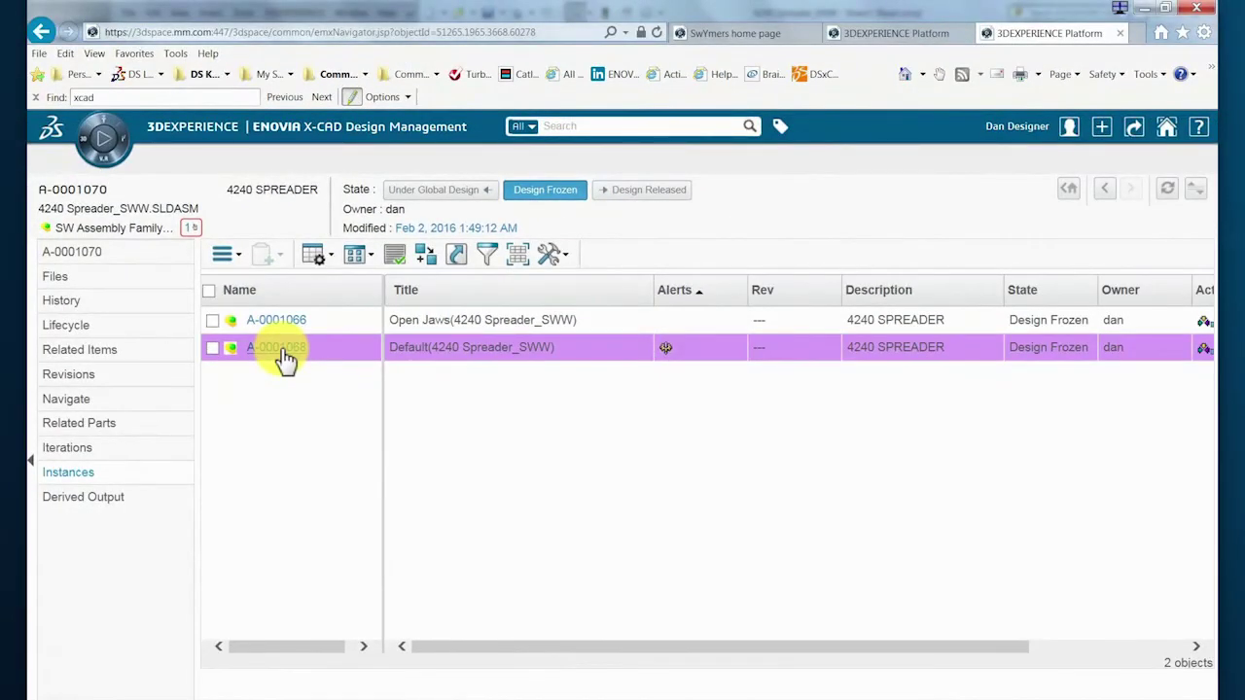
Step: Open the Default(4240 Spreader_SWW) instance, follow its related part A-0001068 and view that part's bill of materials
click(282, 354)
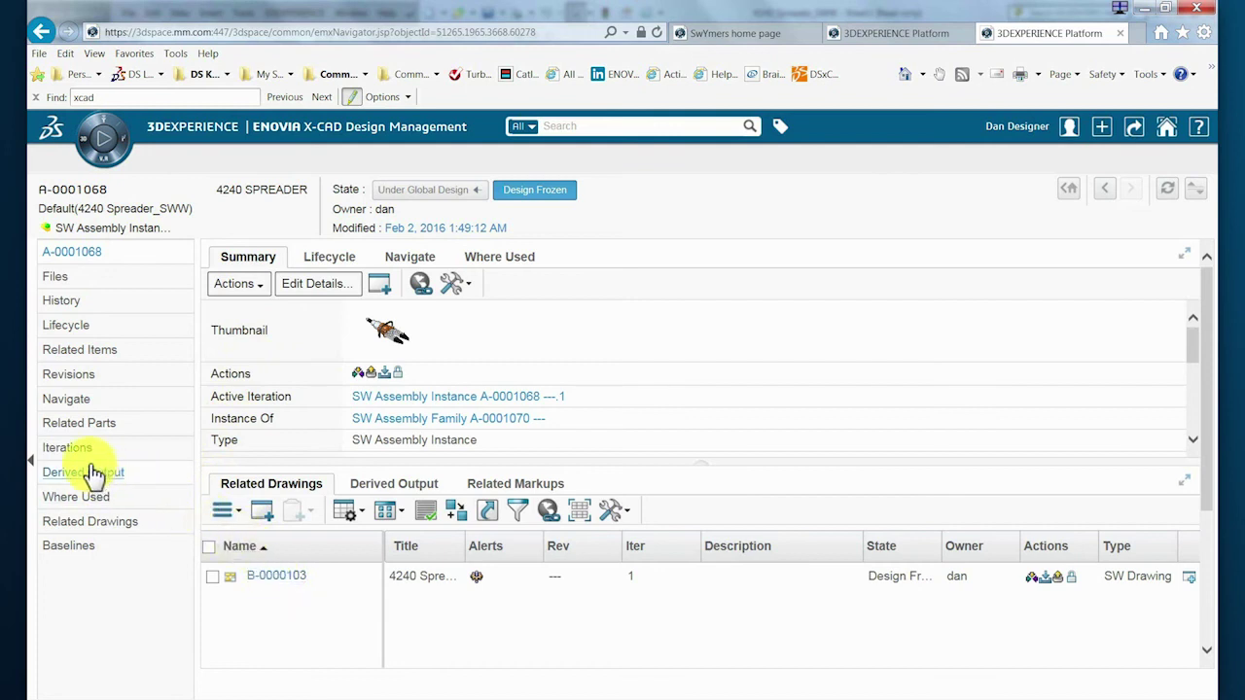
click(62, 428)
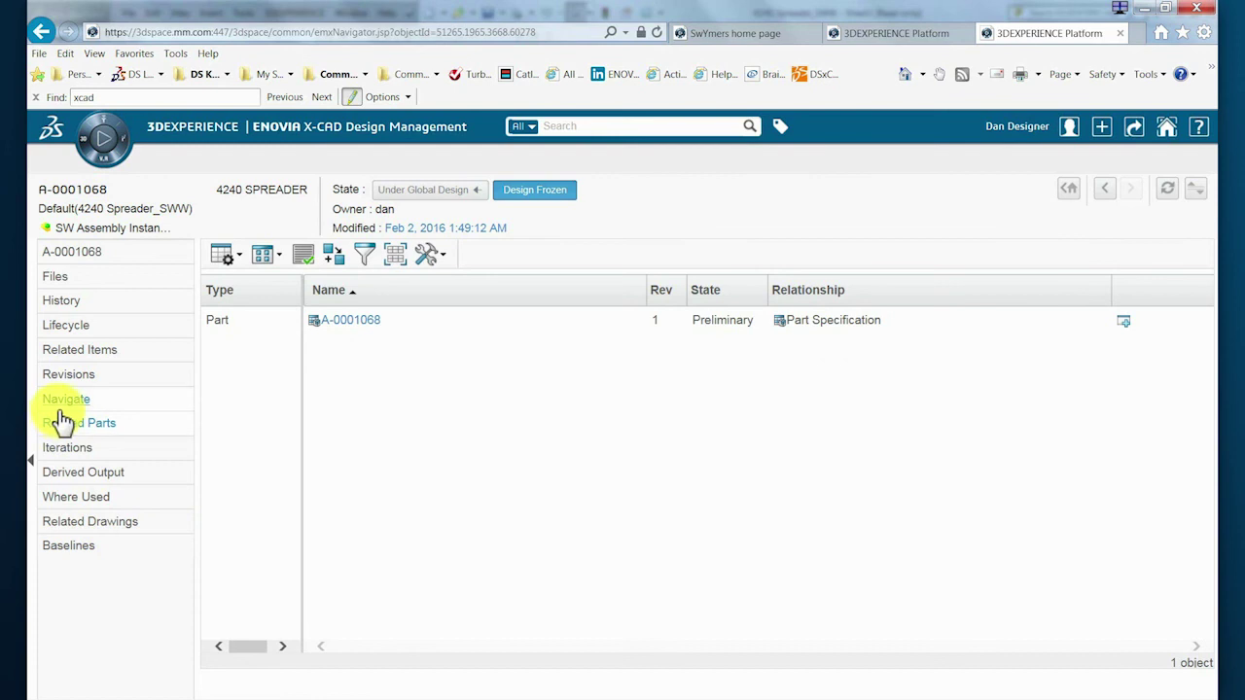
click(336, 323)
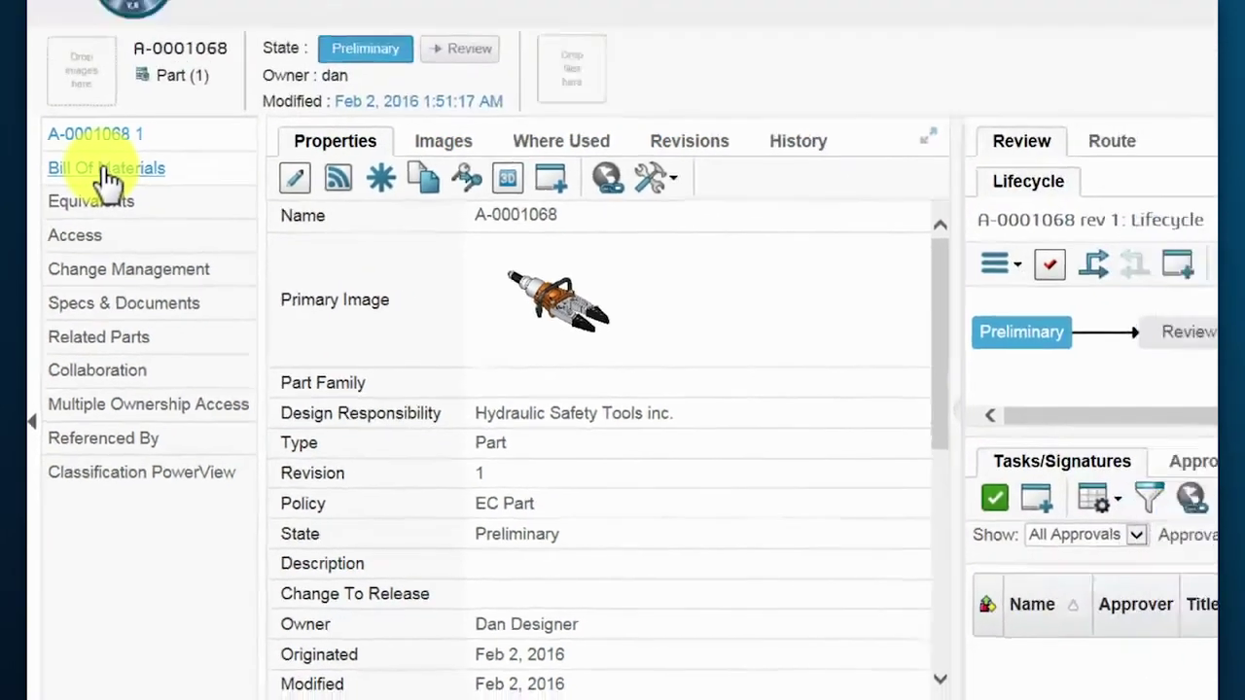
click(125, 62)
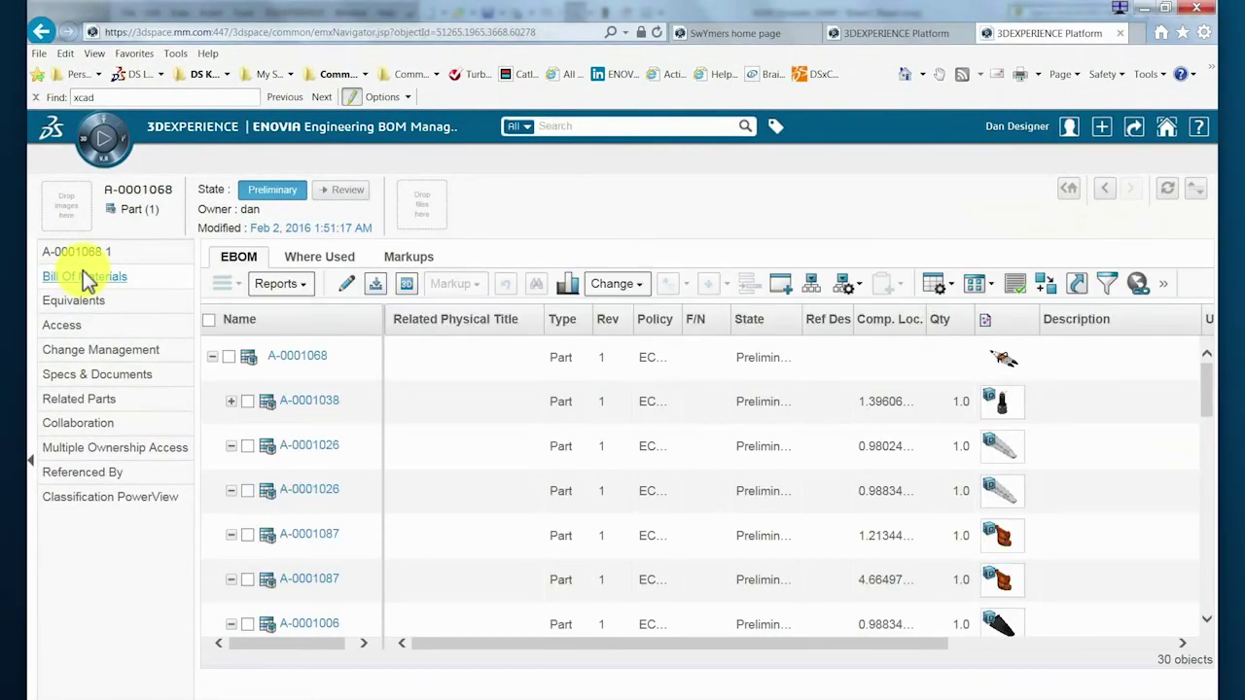
Step: Open the top-level part A-0001068 from the bill of materials and view its specifications and documents
click(300, 358)
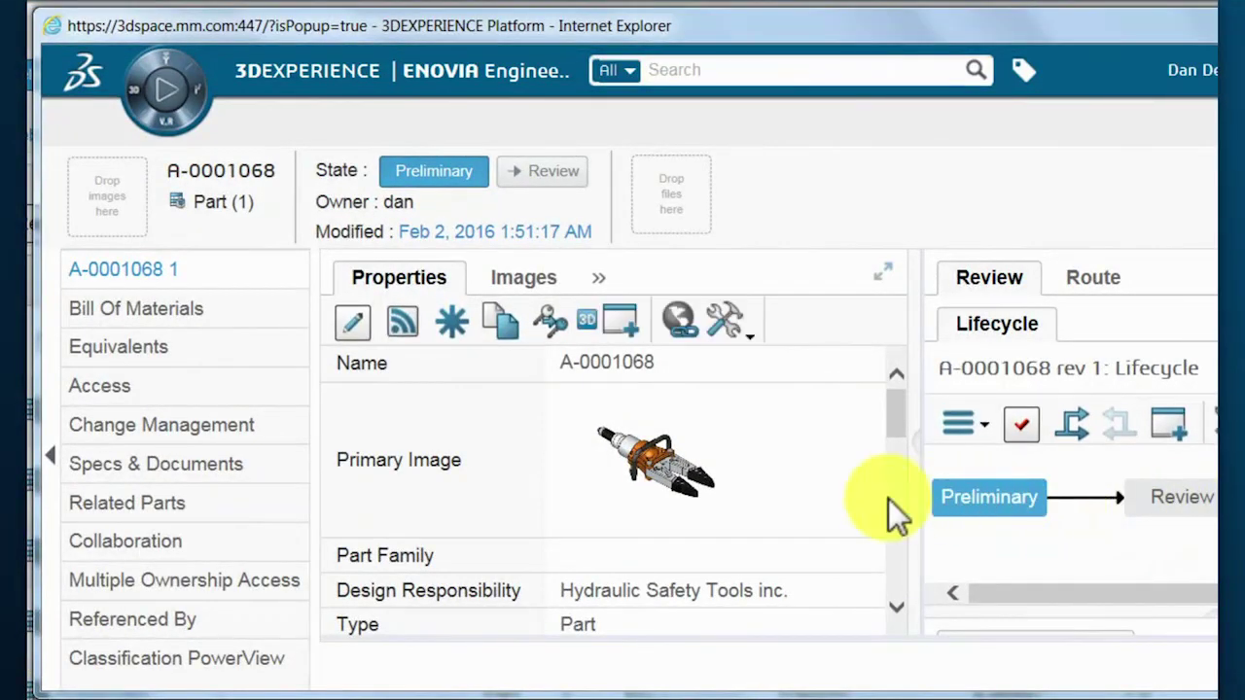
click(180, 472)
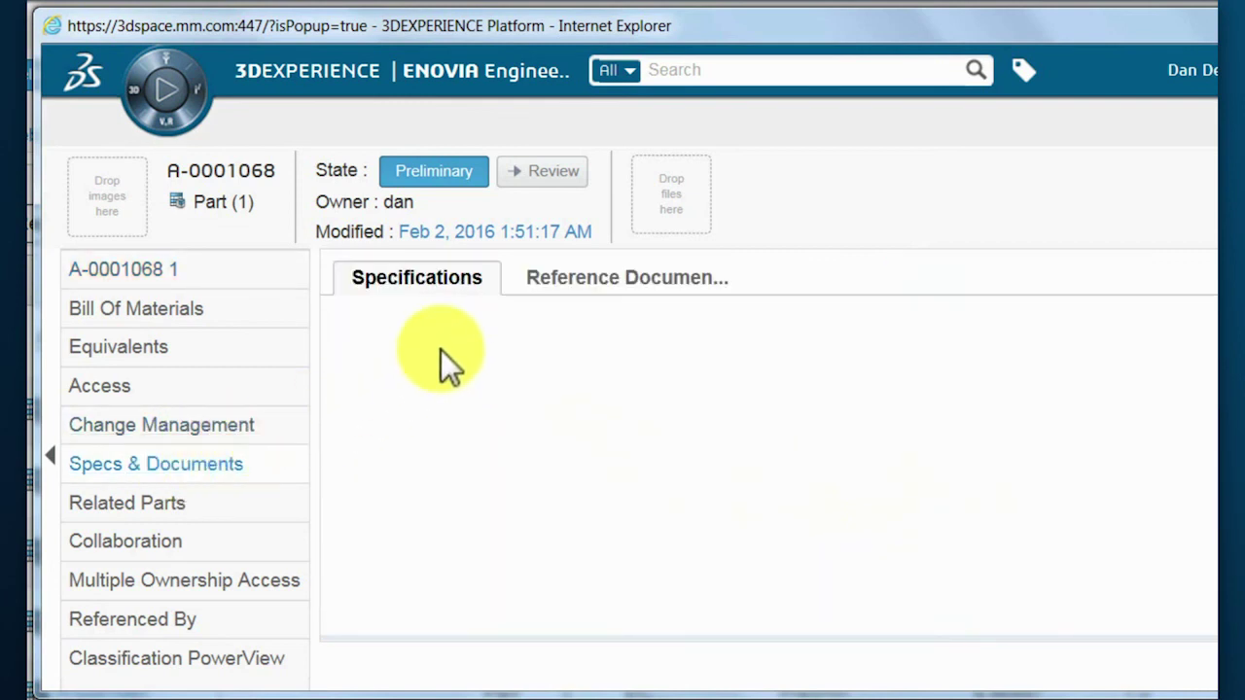